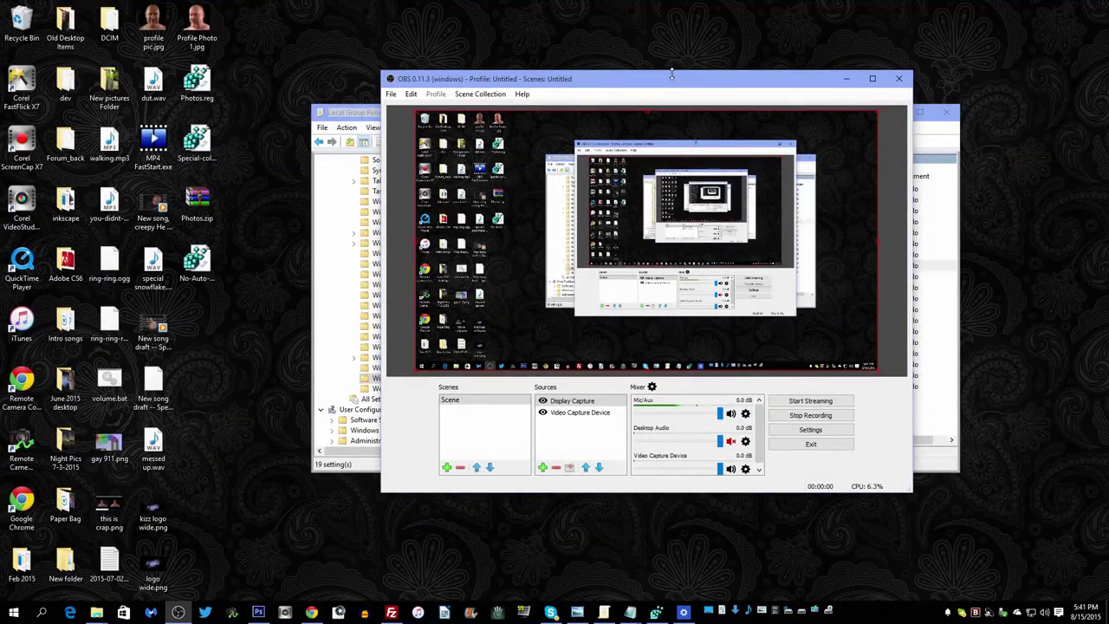
Drag the OBS Studio window left to uncover the Local Group Policy Editor
left_click_drag(672, 76, 560, 56)
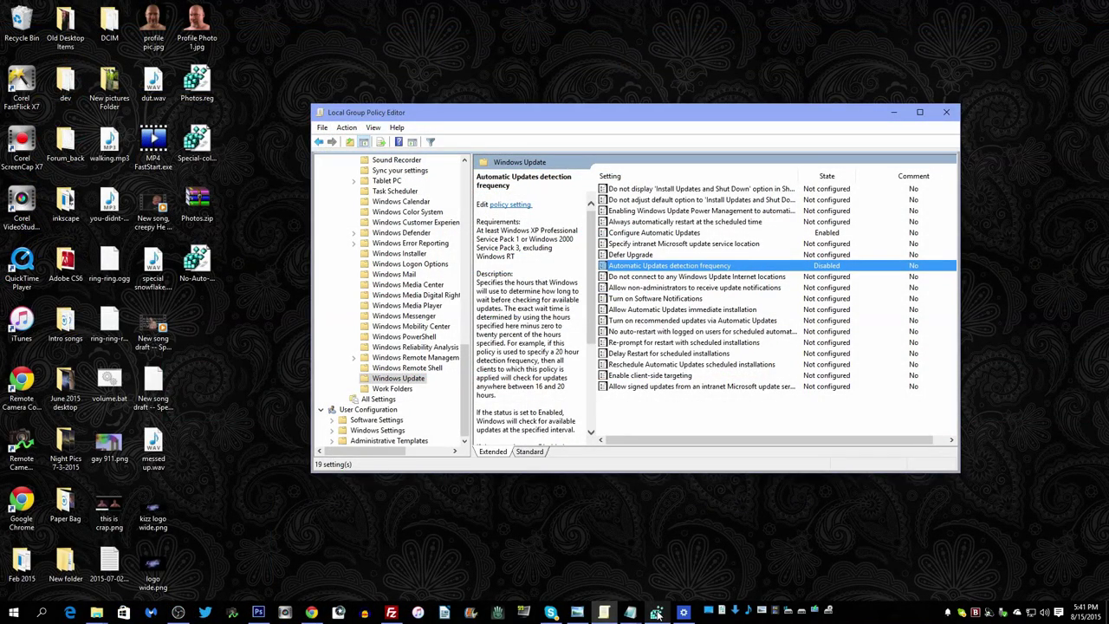
Open Settings' Personalization Colors page and scroll through the accent colour grid and taskbar toggles
left_click(656, 610)
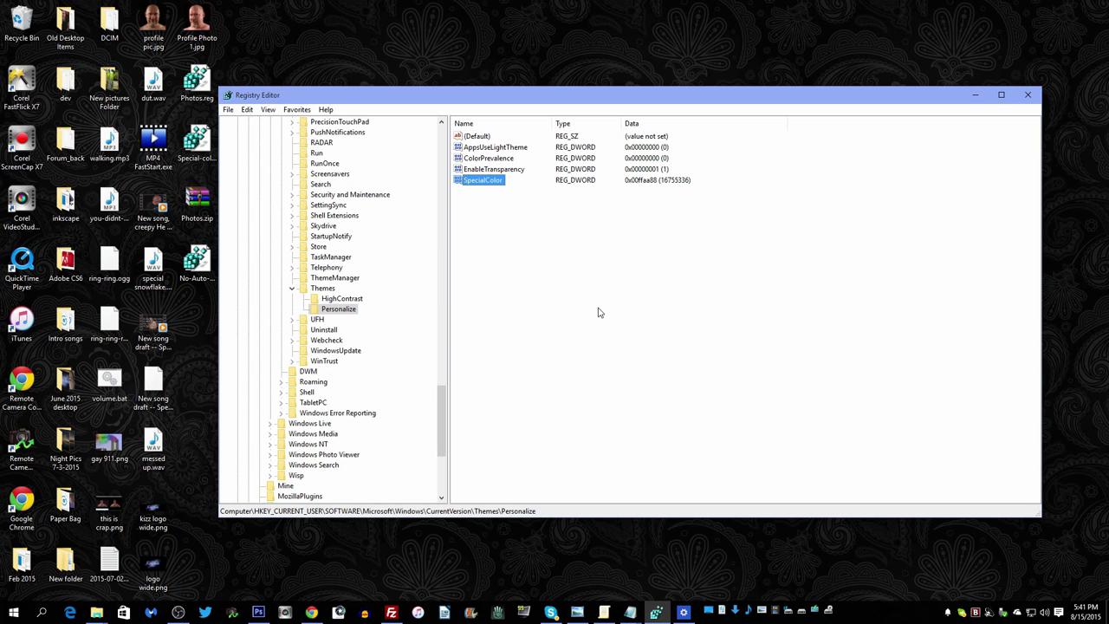
left_click(682, 611)
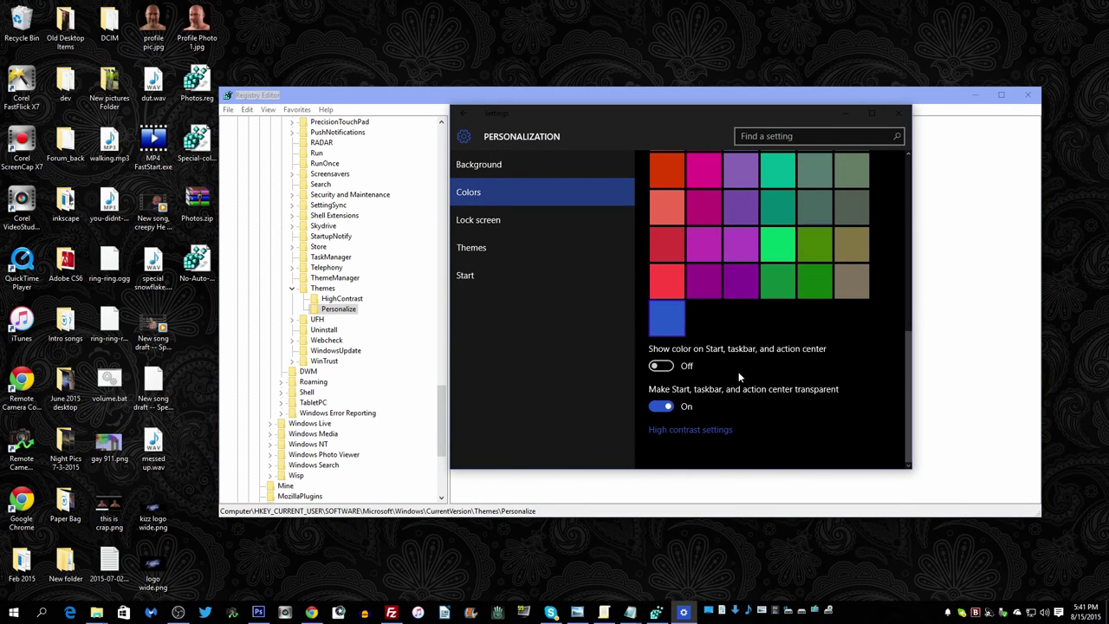
scroll(814, 326, "up", 5)
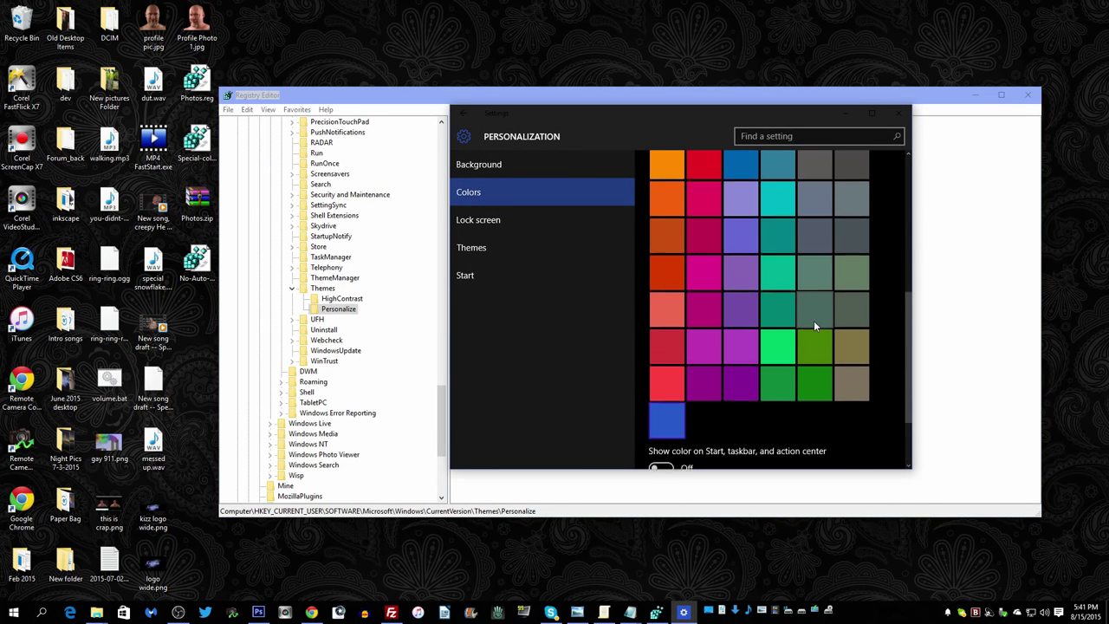
scroll(813, 326, "up", 4)
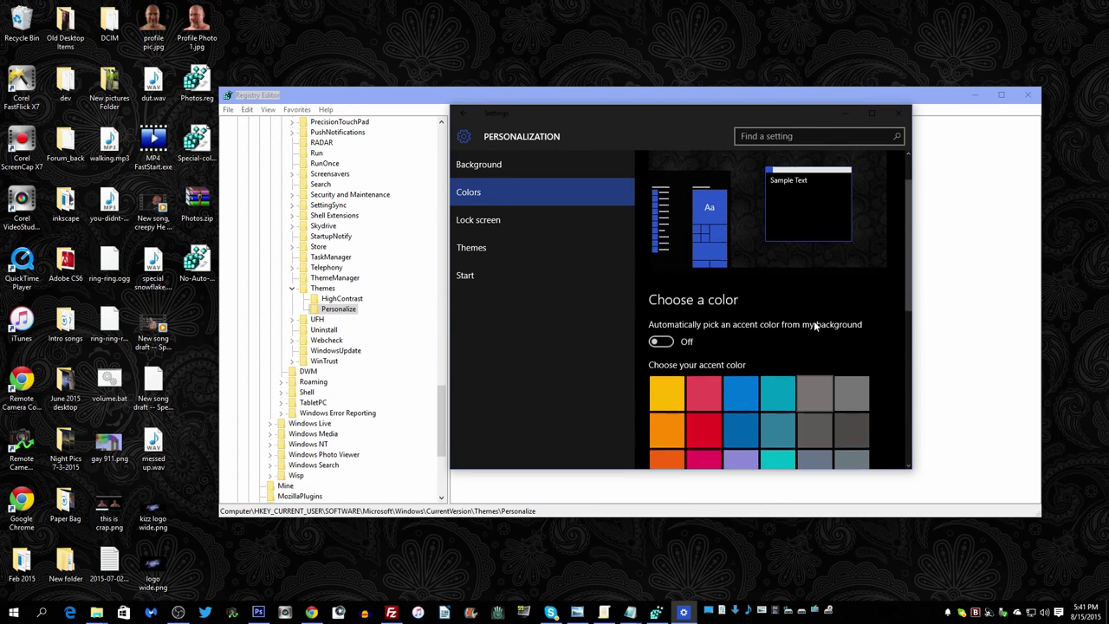
scroll(811, 345, "down", 4)
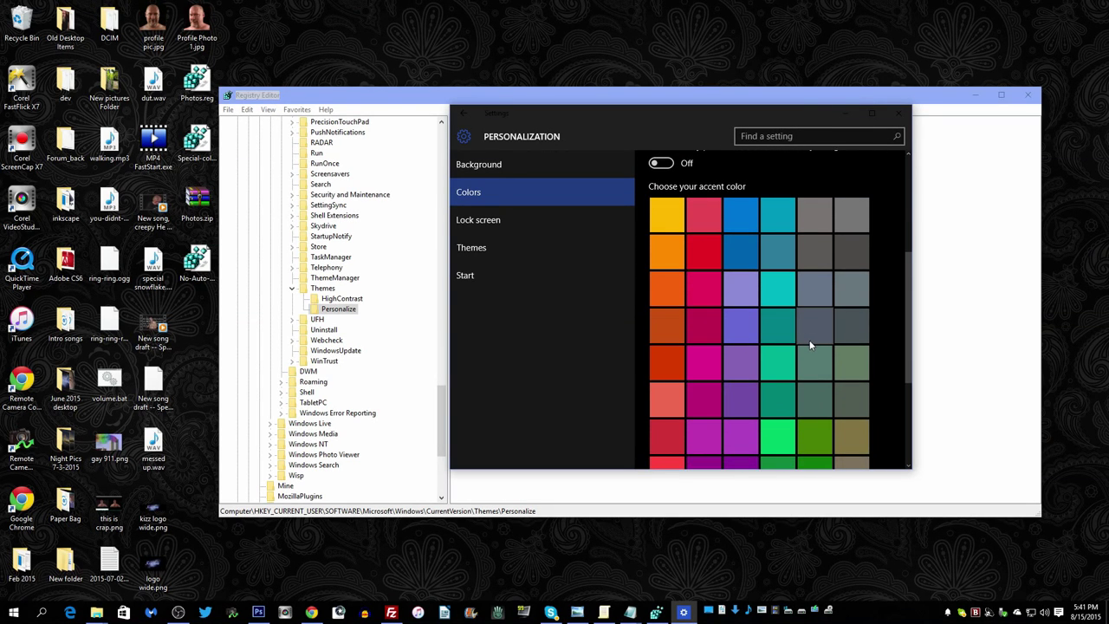
scroll(826, 319, "down", 1)
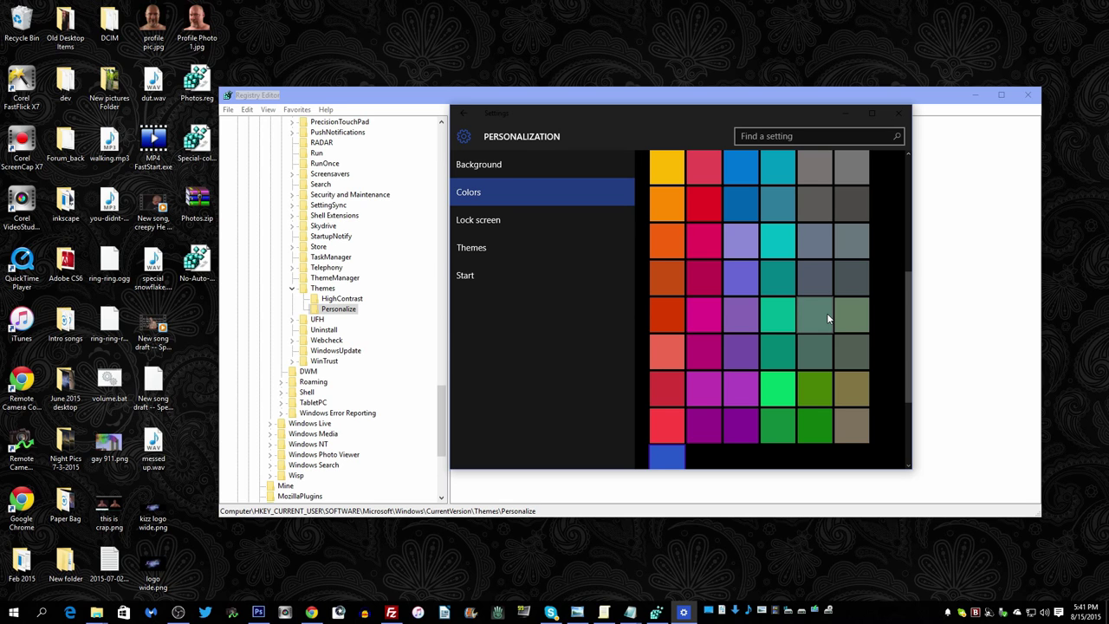
scroll(827, 319, "down", 2)
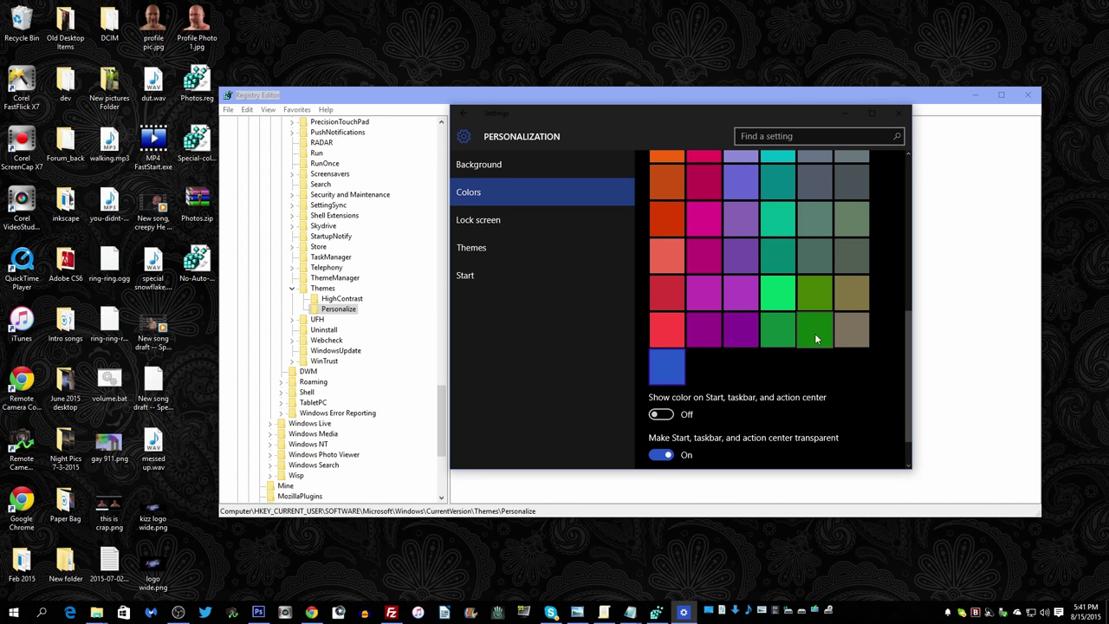
scroll(791, 312, "up", 2)
scroll(791, 316, "down", 1)
scroll(791, 319, "down", 2)
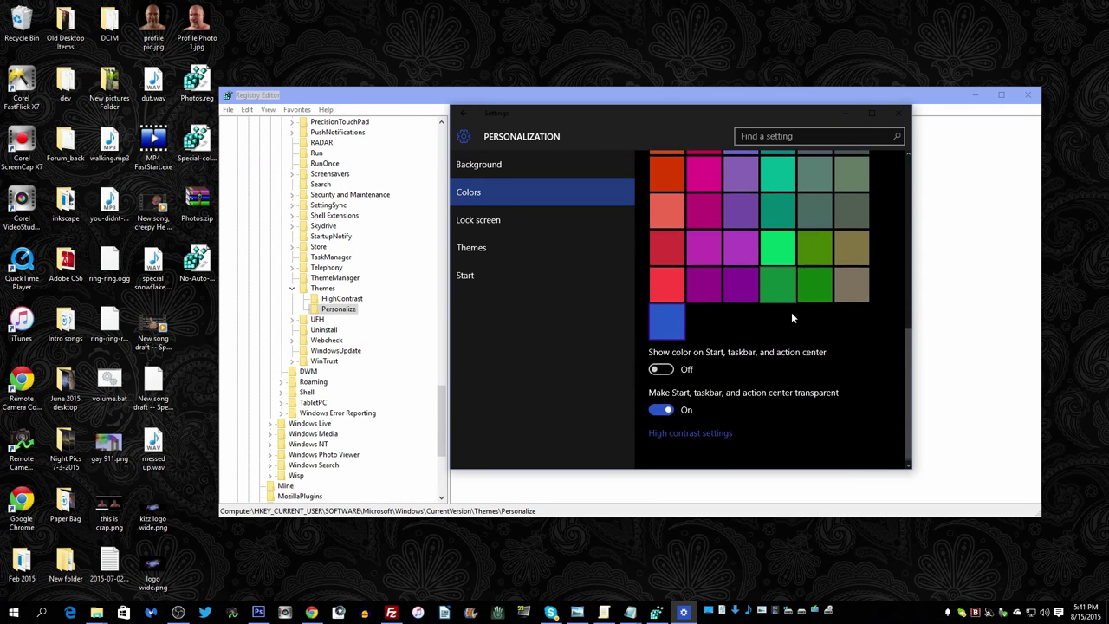
Bring Registry Editor back to the front, cancelling the Run dialog without running anything
left_click(549, 93)
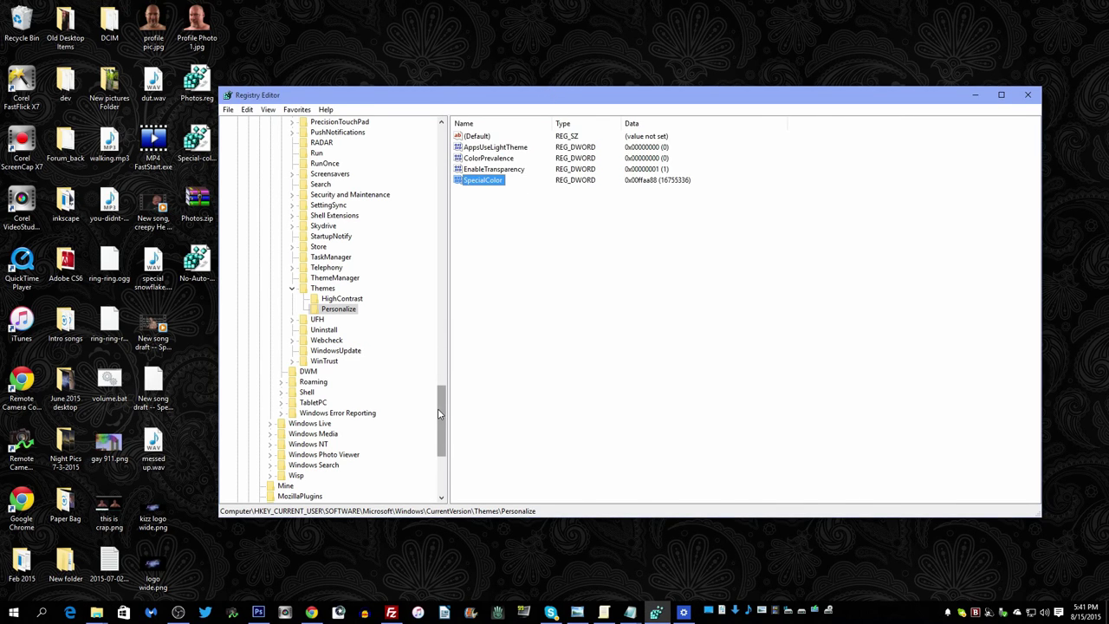
left_click_drag(441, 414, 436, 210)
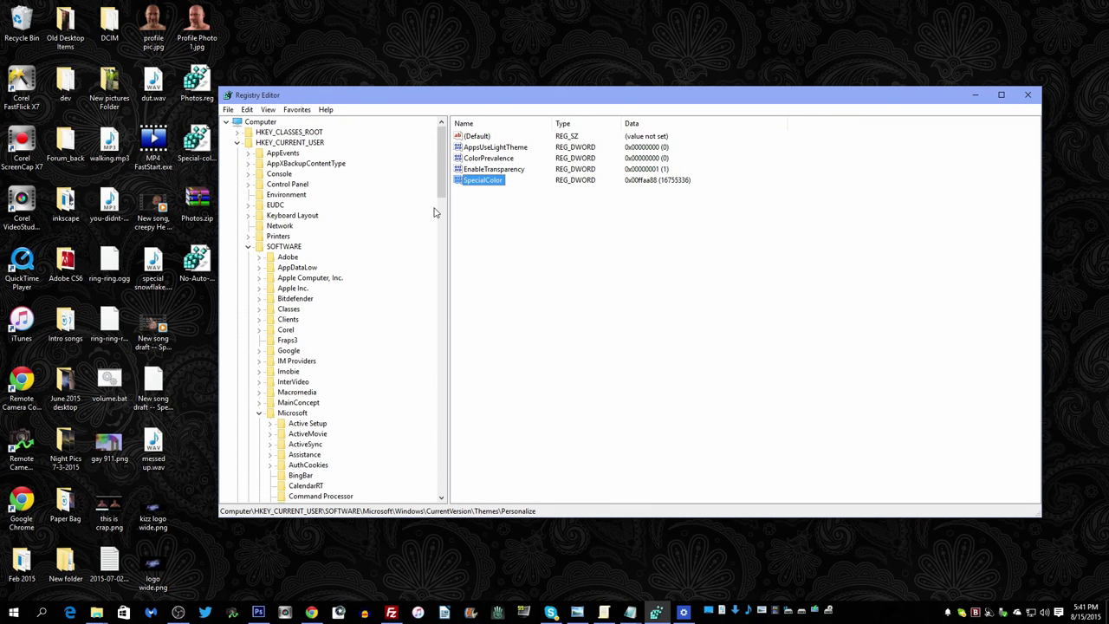
key("super+r")
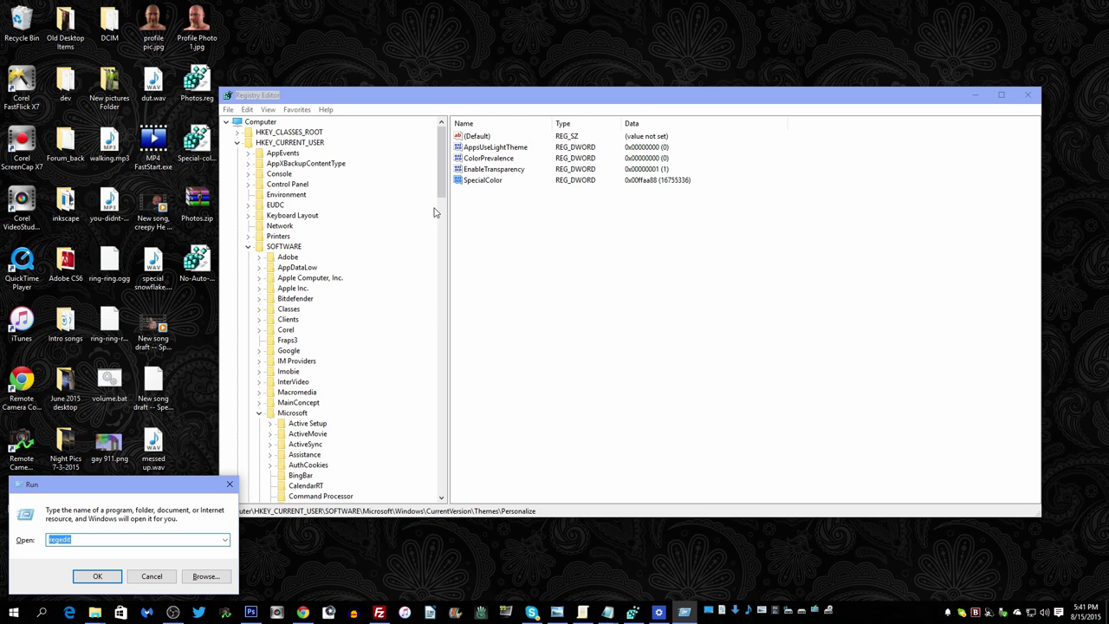
left_click(151, 576)
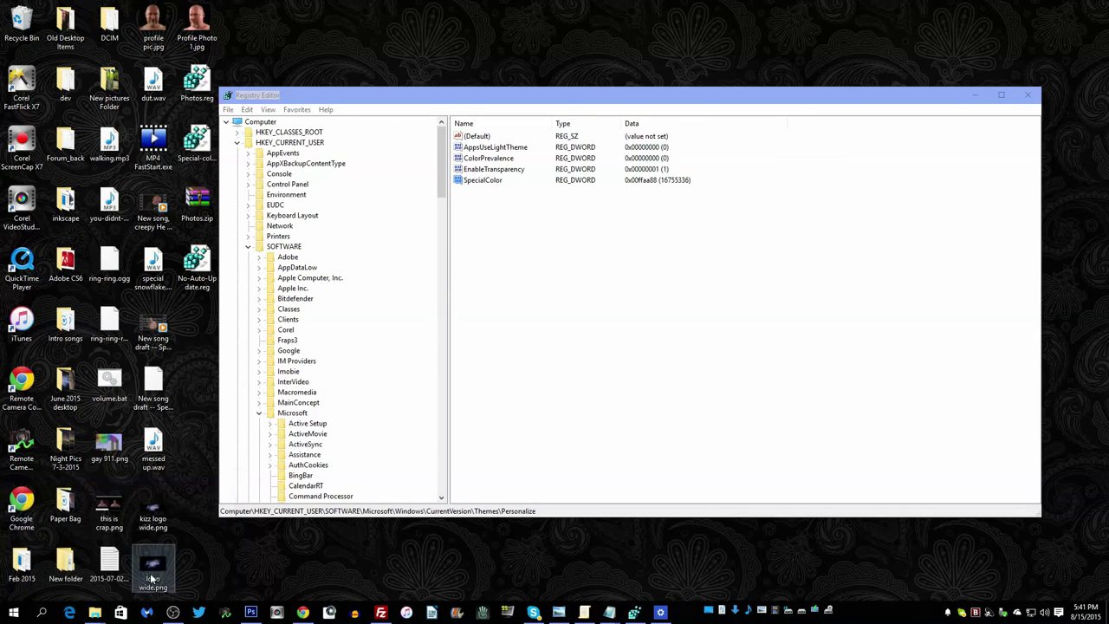
left_click(629, 97)
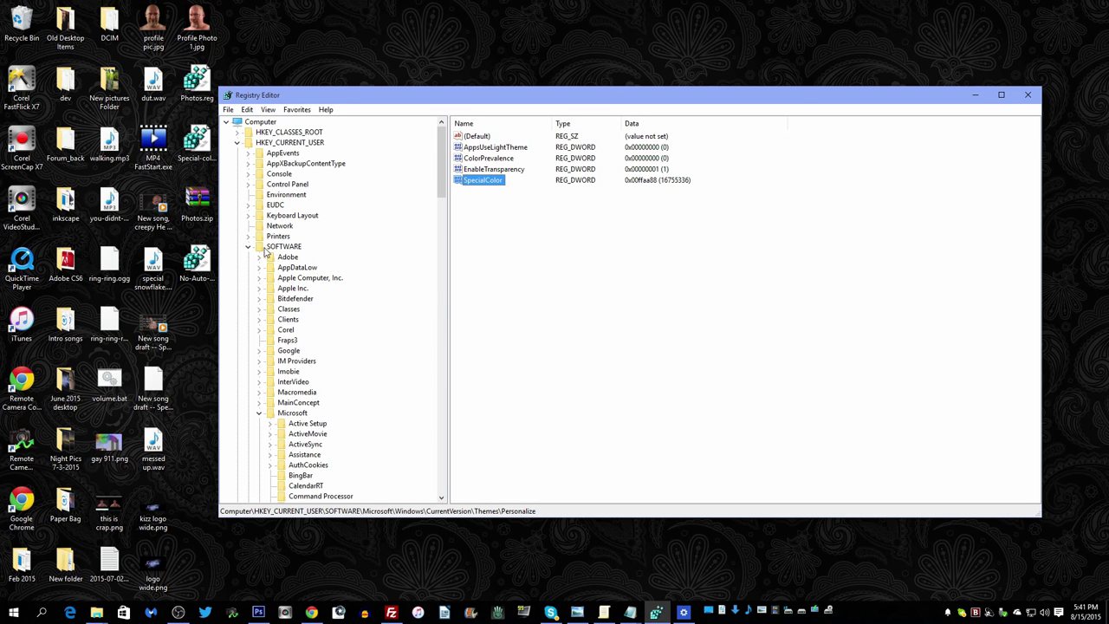
Scroll the registry tree to HKCU\...\Themes\Personalize and focus its values list
scroll(446, 186, "down", 6)
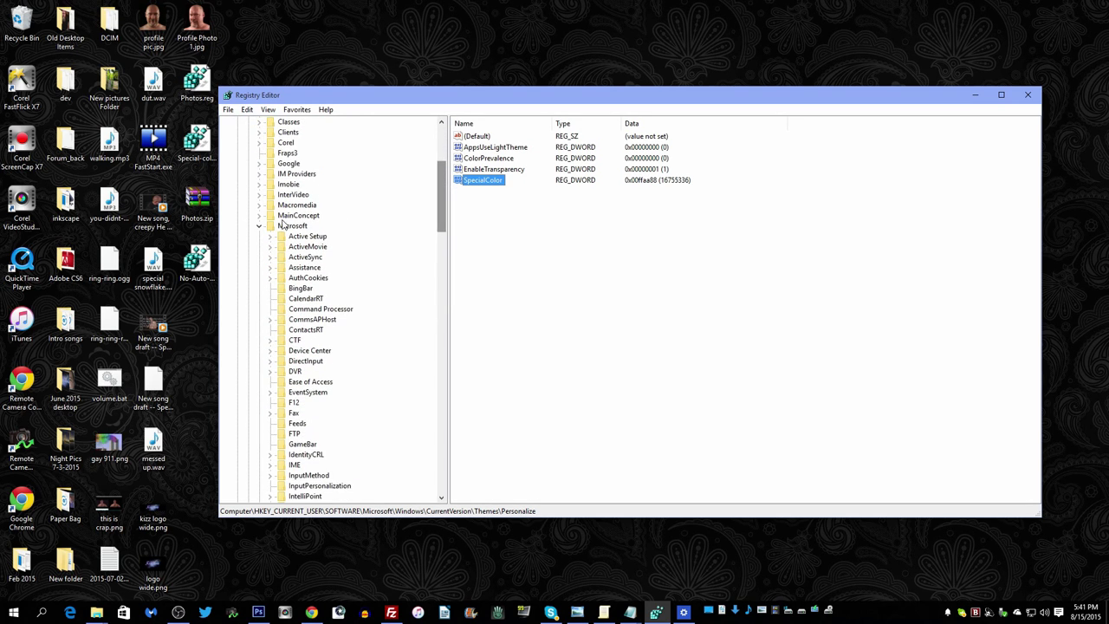
left_click_drag(444, 220, 450, 342)
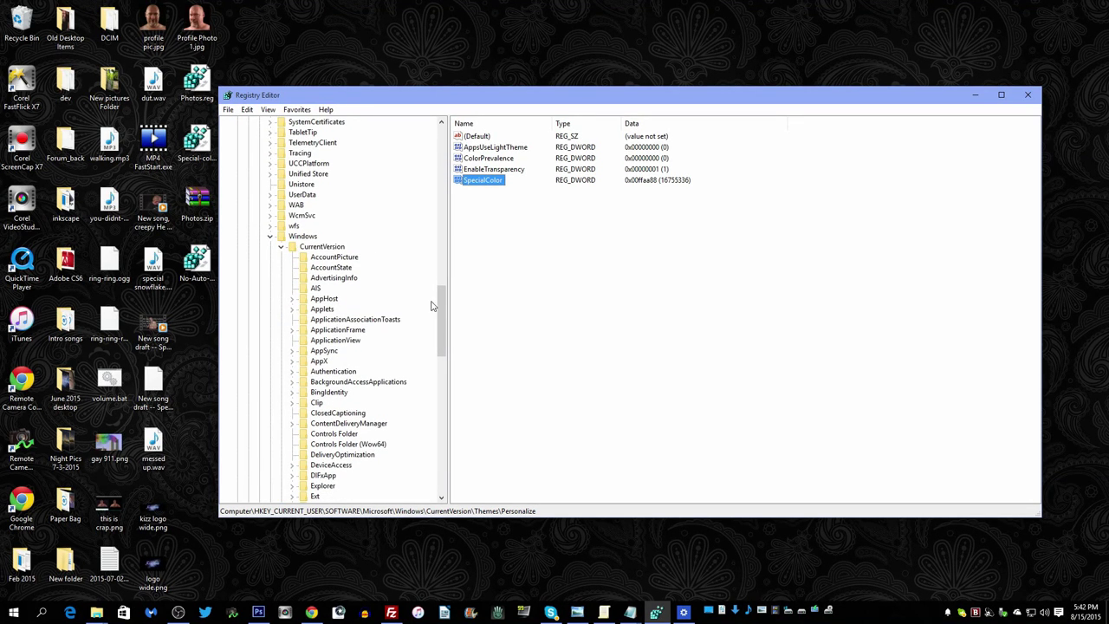
left_click_drag(441, 309, 443, 400)
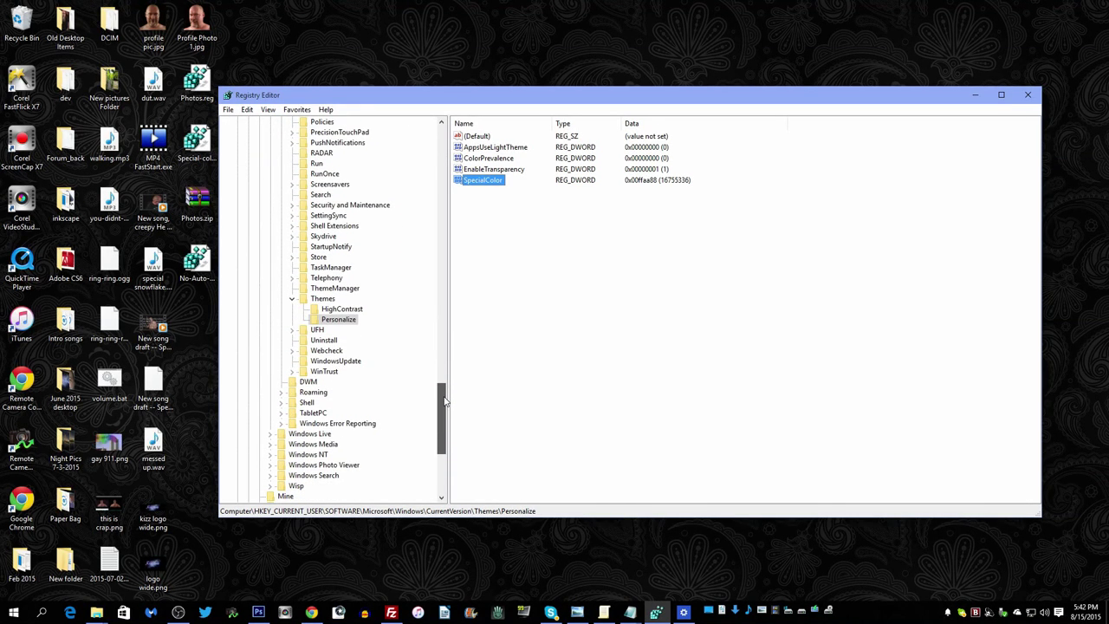
left_click(332, 321)
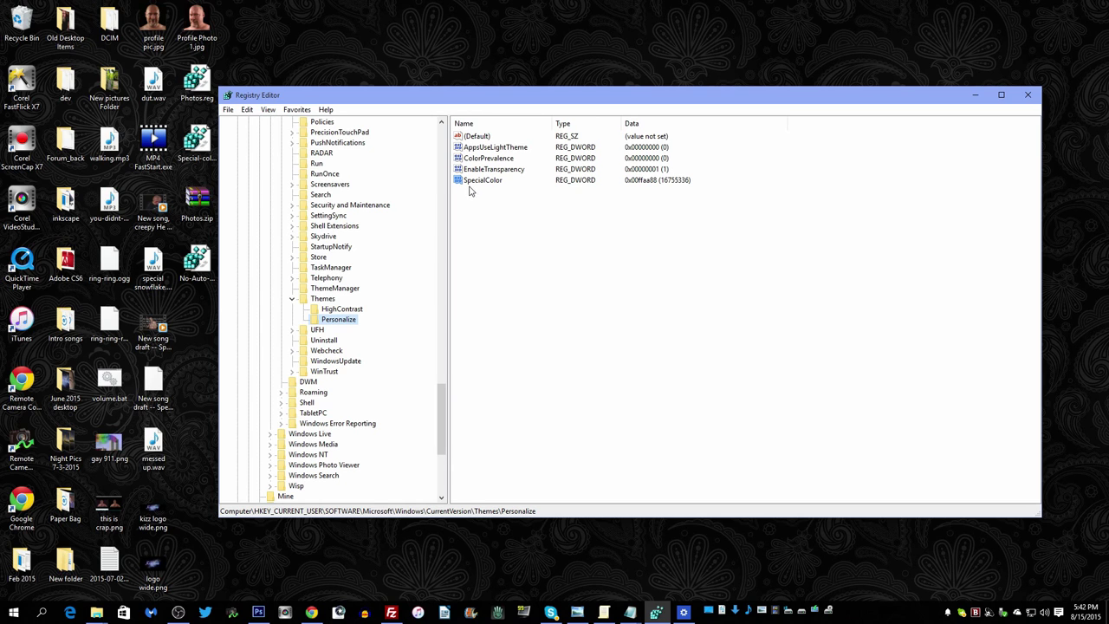
key("Tab")
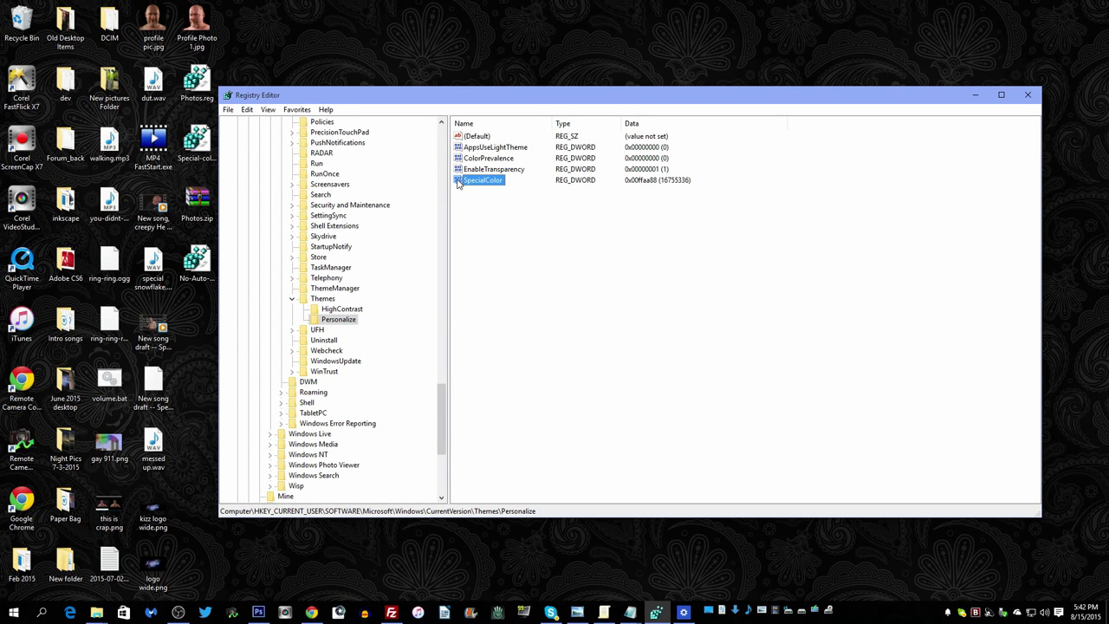
double_click(457, 181)
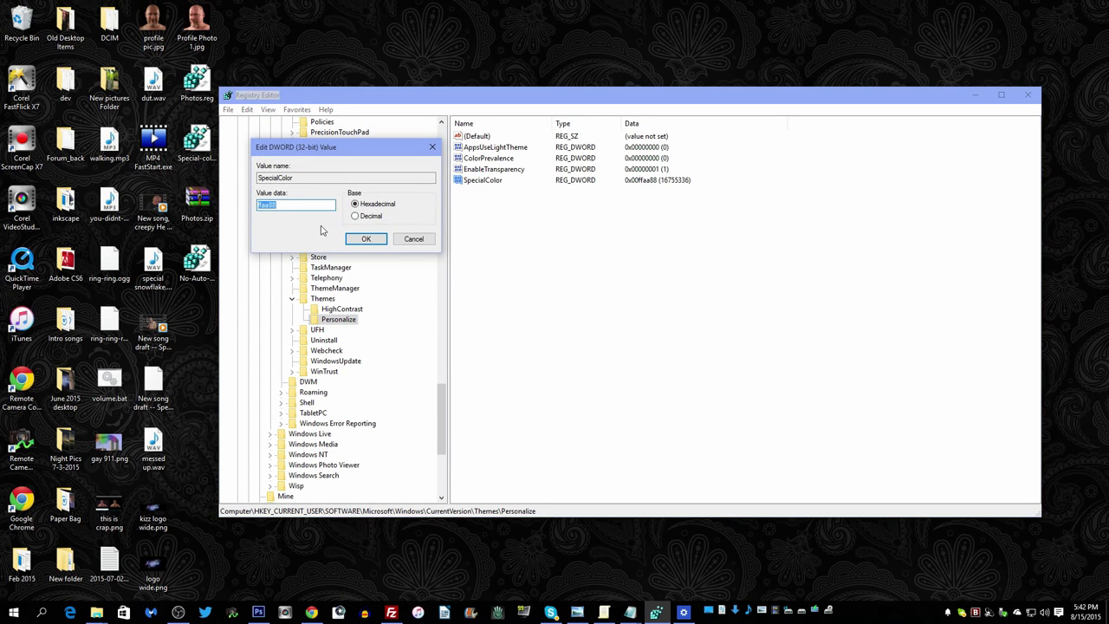
left_click_drag(360, 150, 424, 160)
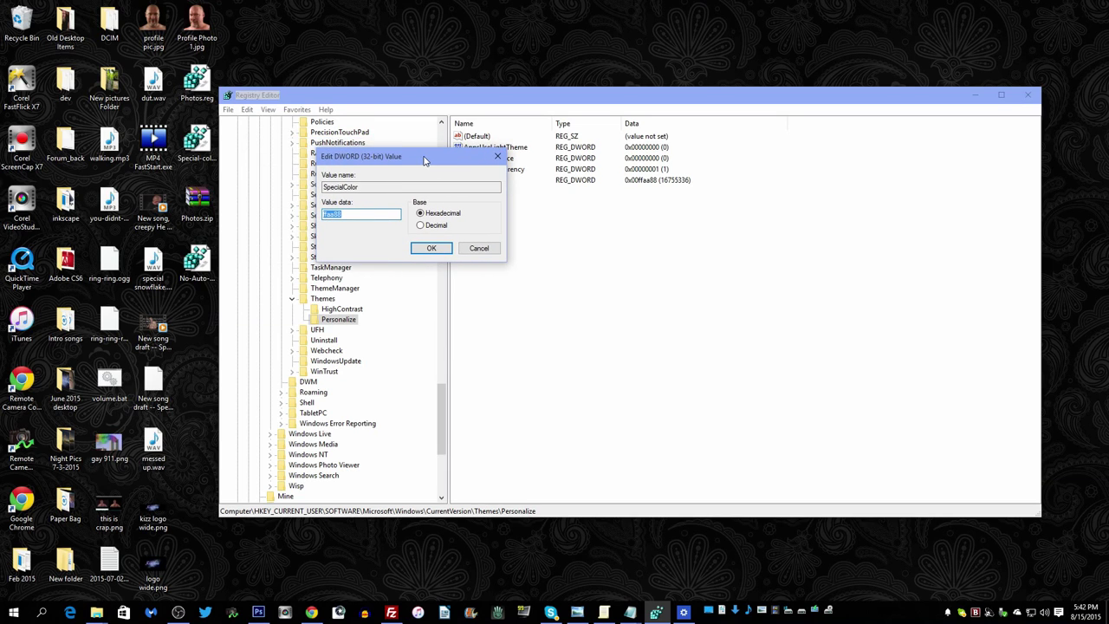
left_click(370, 214)
left_click(432, 249)
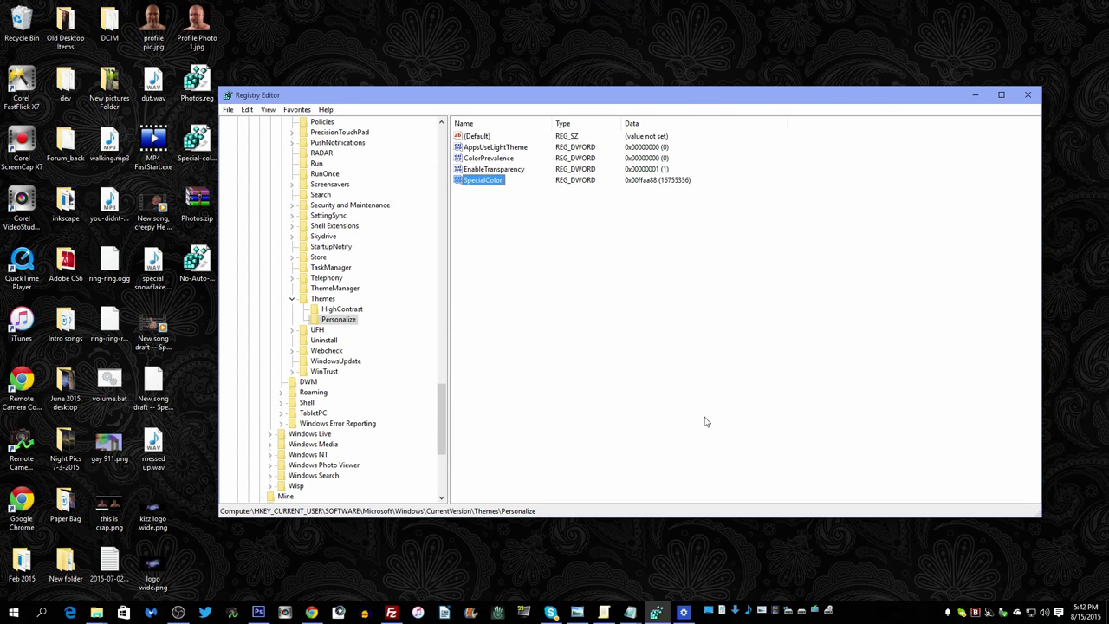
Preview a tan accent colour, revert to blue, minimize Settings and switch to FileZilla
left_click(684, 612)
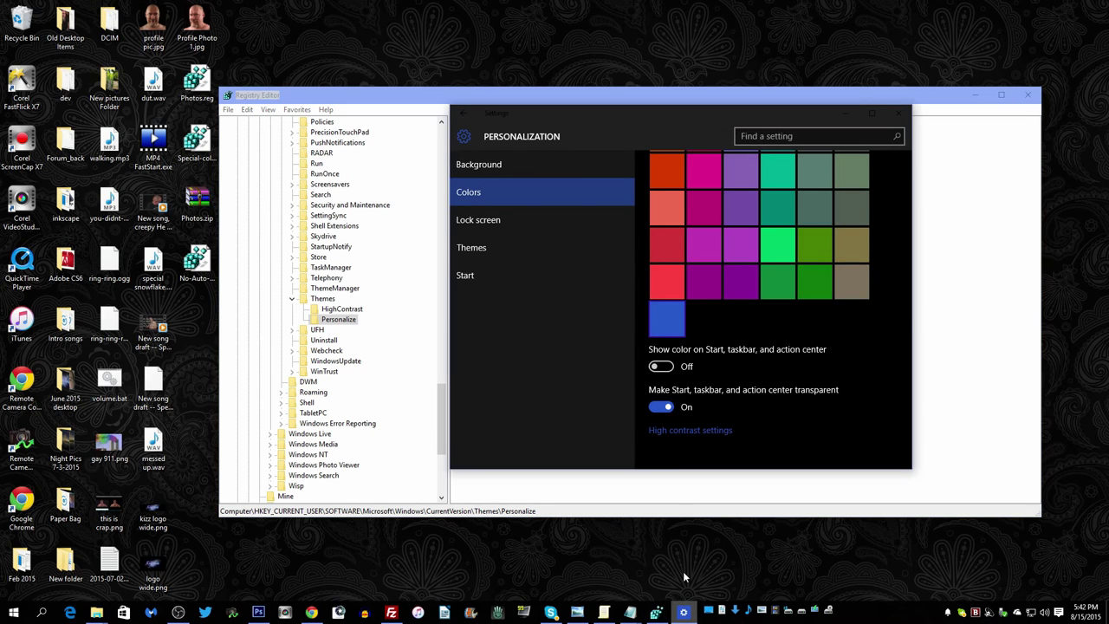
left_click(848, 281)
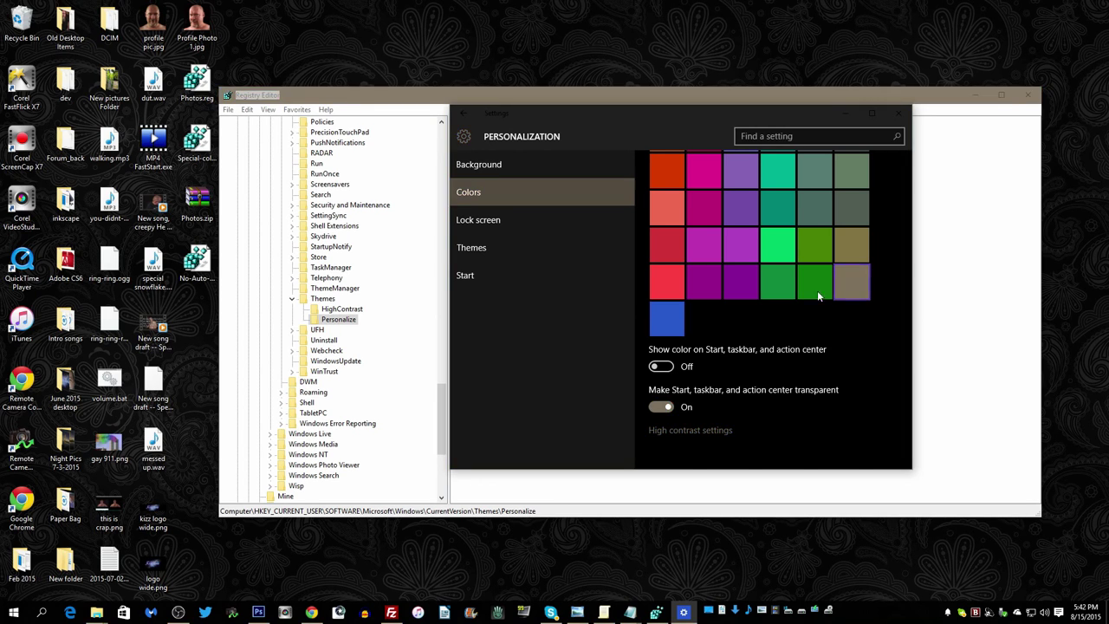
left_click(666, 318)
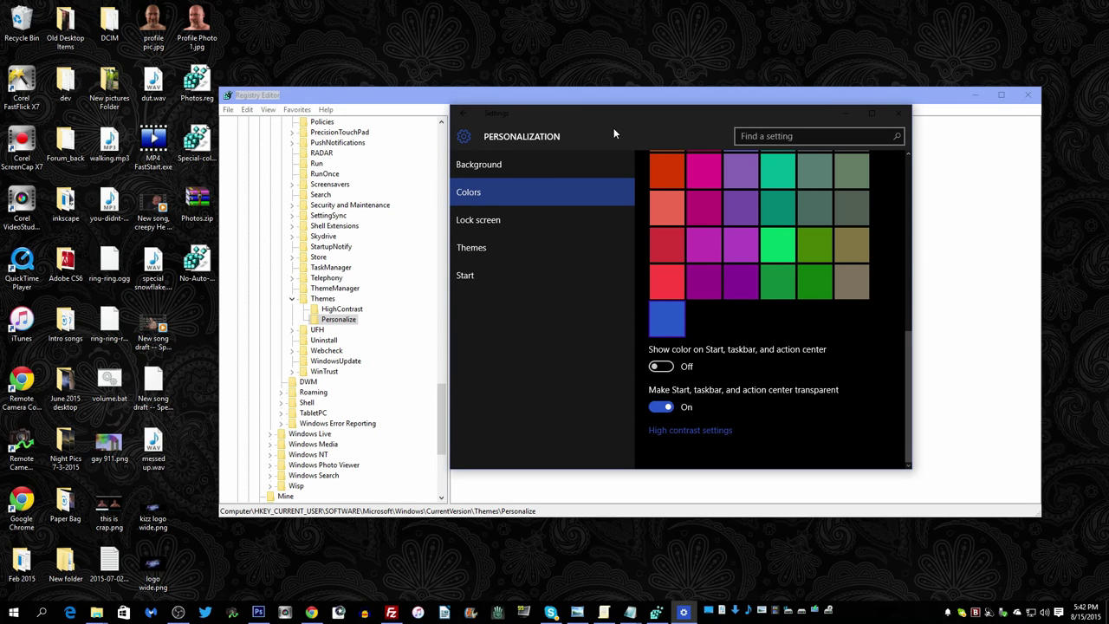
left_click(845, 116)
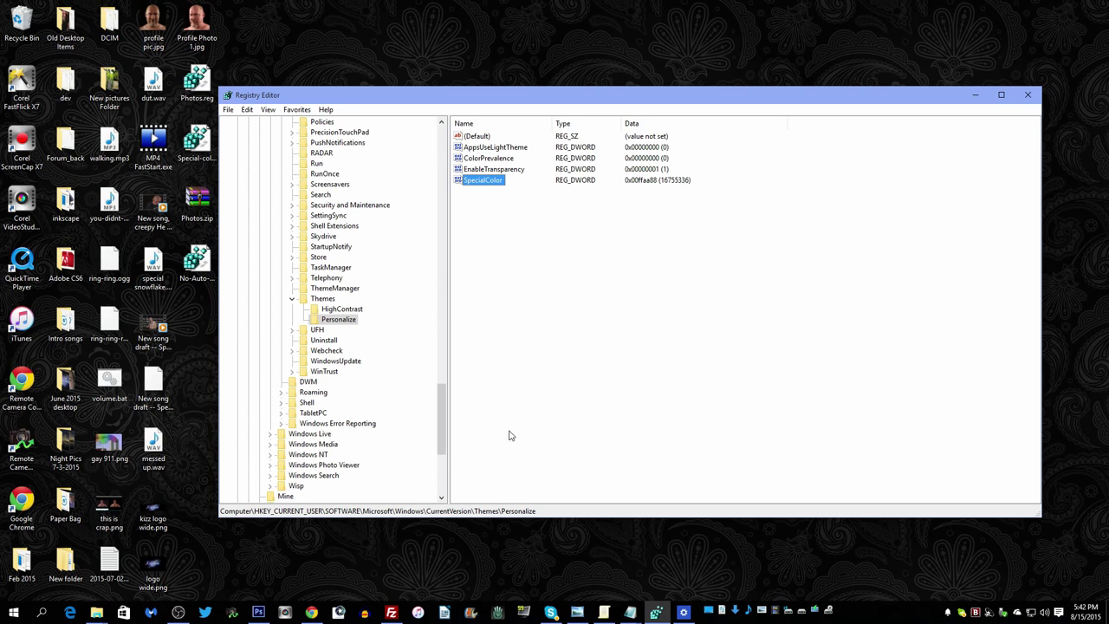
left_click(391, 613)
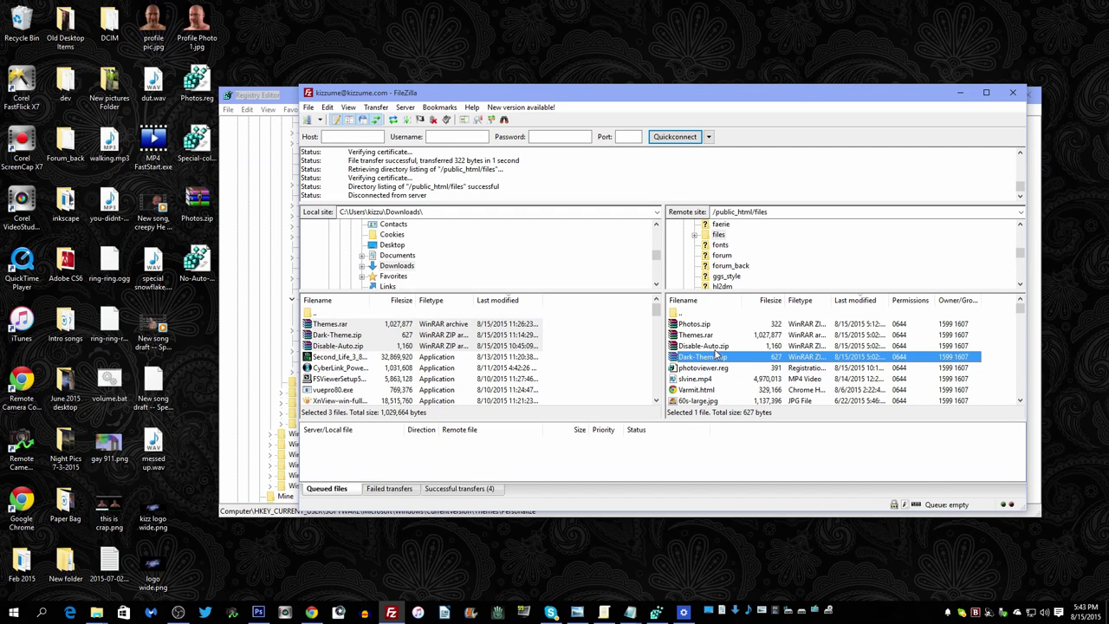
Select Themes.rar in FileZilla's remote files folder, then open the local Downloads folder
left_click(674, 336)
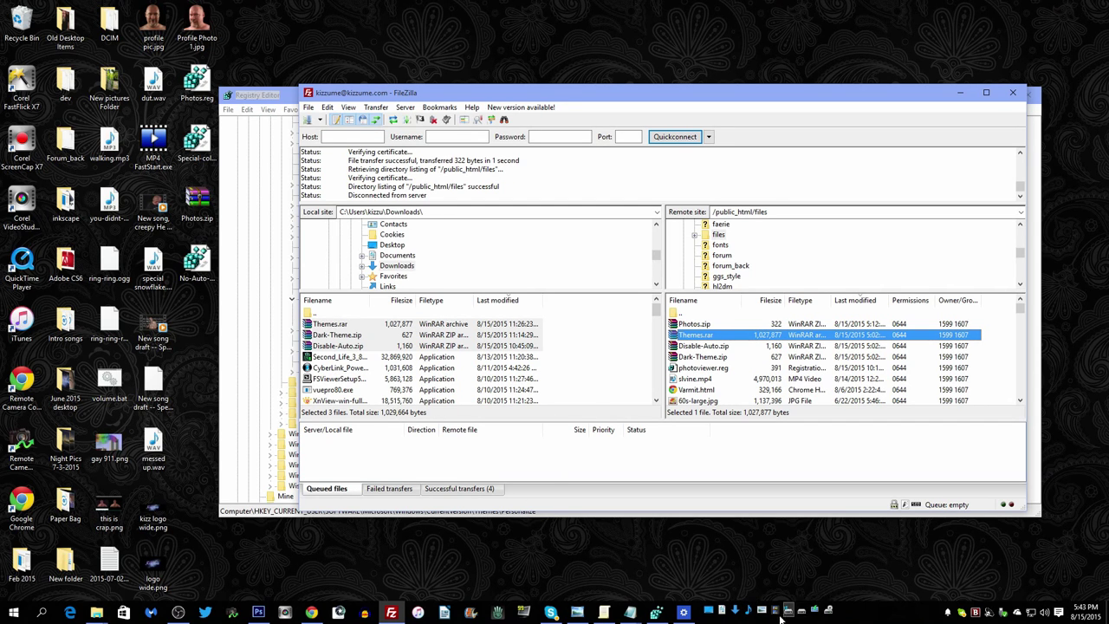
left_click(734, 611)
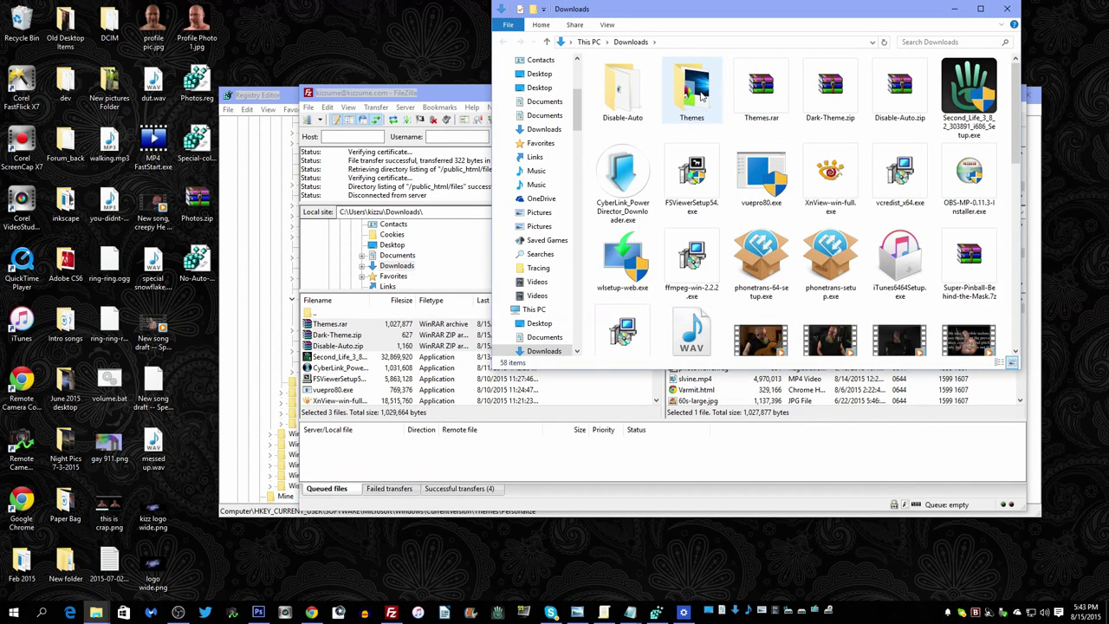
Open the downloaded Themes folder, move its window down, and look over its two theme items
double_click(694, 89)
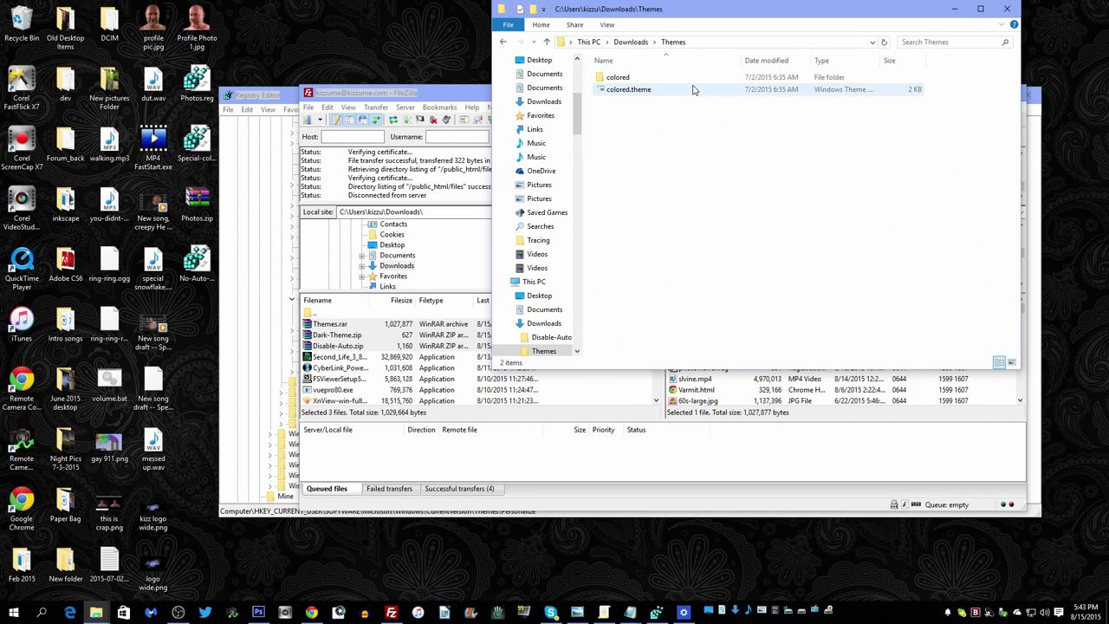
left_click_drag(711, 11, 720, 148)
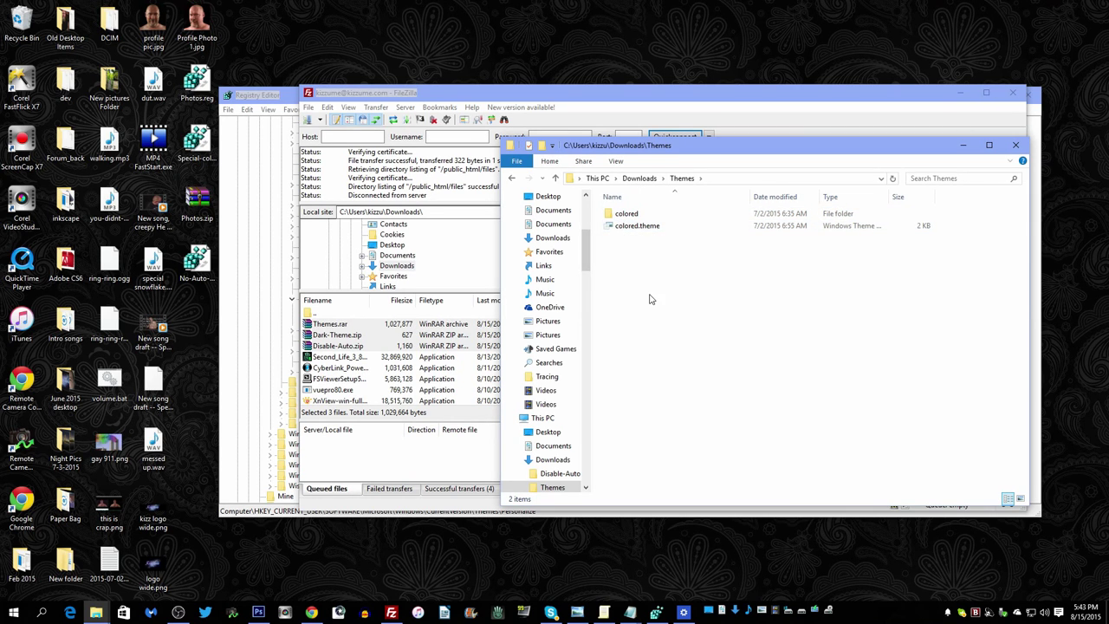
left_click_drag(630, 252, 607, 206)
left_click(675, 309)
Check colored.theme in C:\Windows\Resources\Themes, then minimize both folder windows
left_click(97, 612)
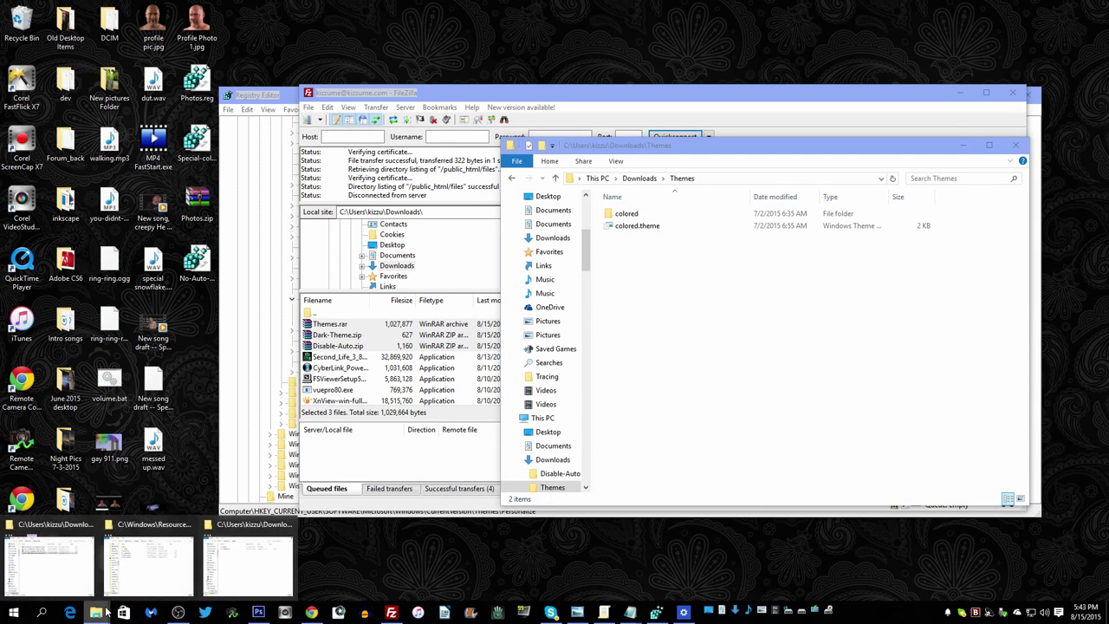
left_click(149, 530)
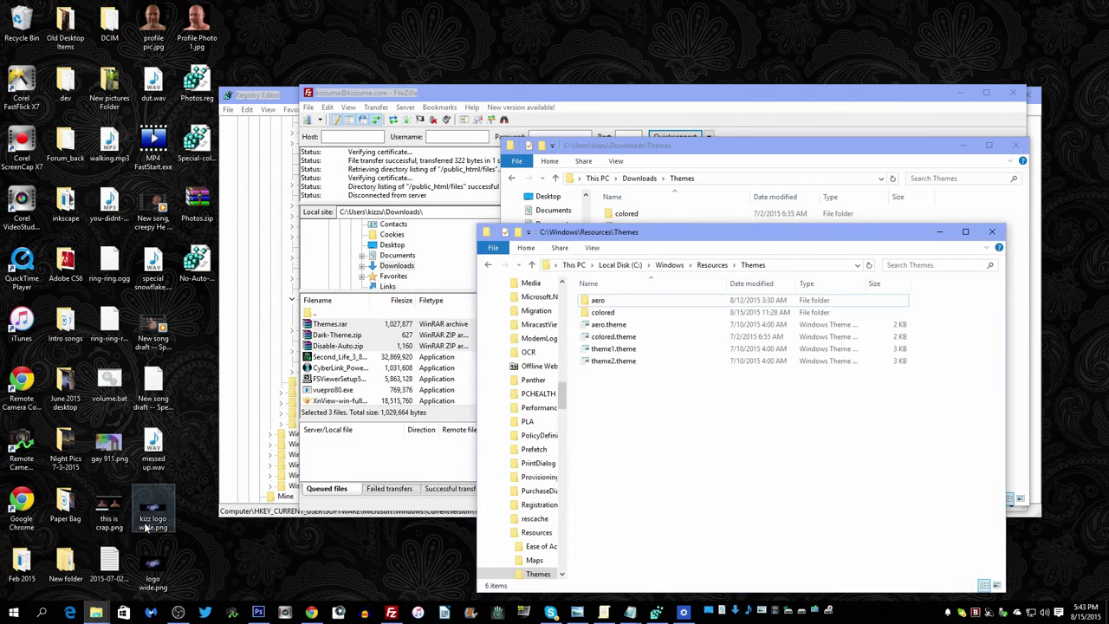
left_click(939, 235)
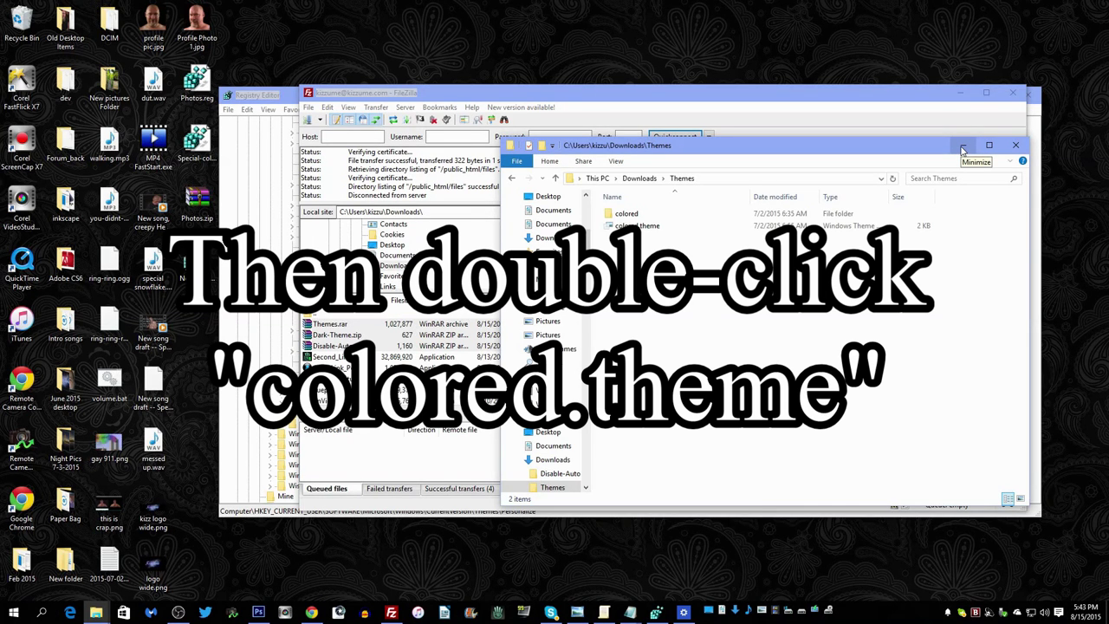
left_click(962, 147)
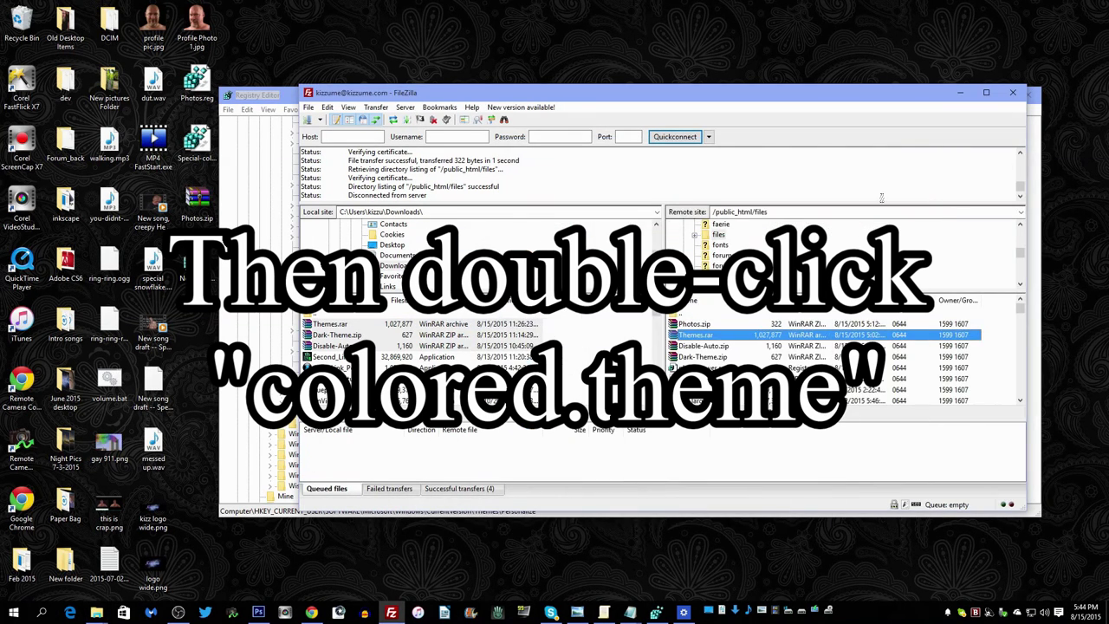
Minimize FileZilla, review the Personalize key, then minimize Registry Editor to reveal the Windows Update policies
left_click(960, 92)
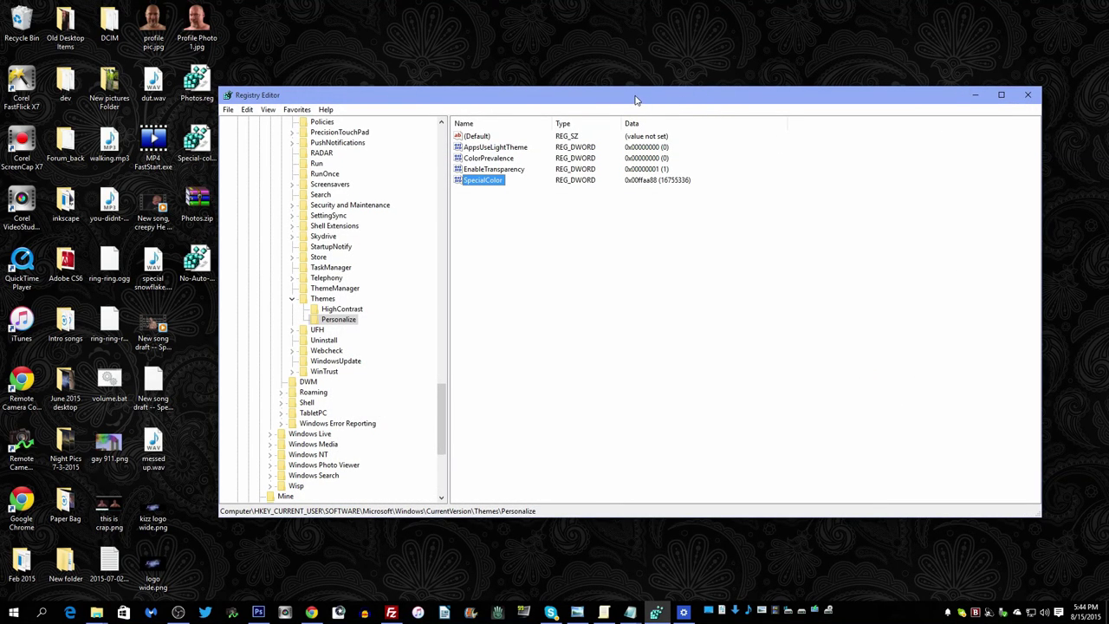
mouse_move(635, 98)
left_mouse_down()
mouse_move(683, 148)
mouse_move(654, 90)
left_mouse_up()
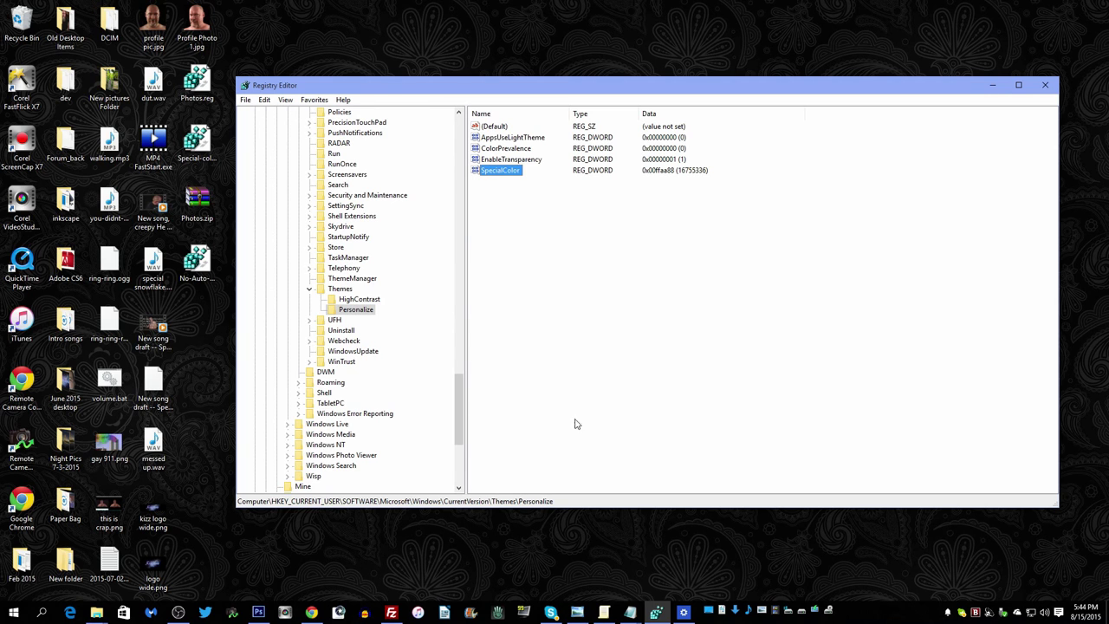
mouse_move(701, 90)
left_mouse_down()
mouse_move(703, 186)
mouse_move(705, 94)
left_mouse_up()
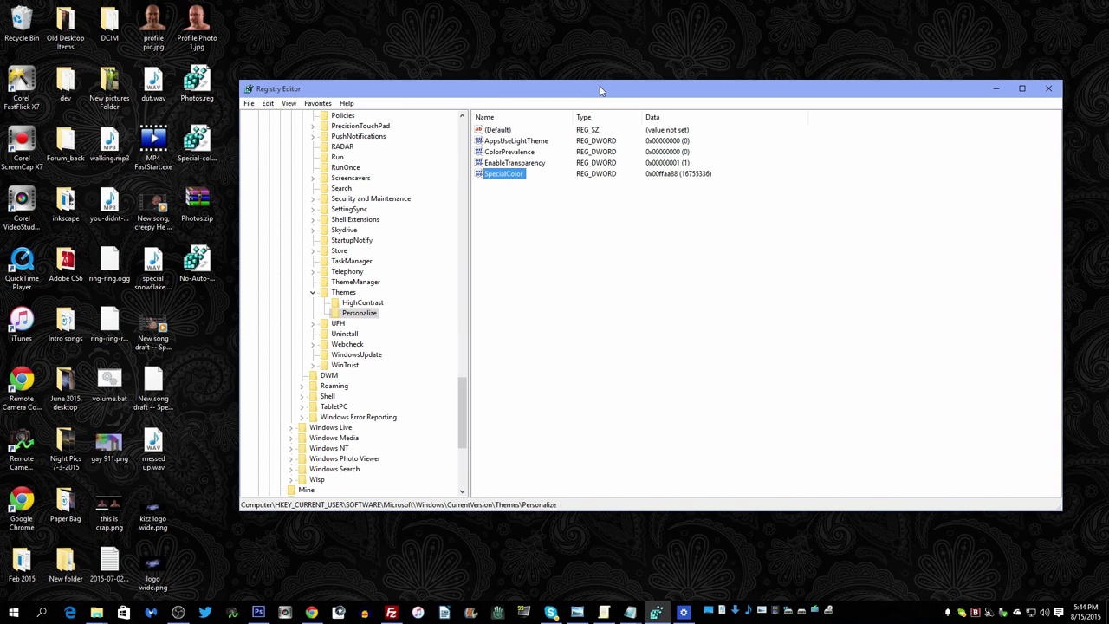
left_click(994, 90)
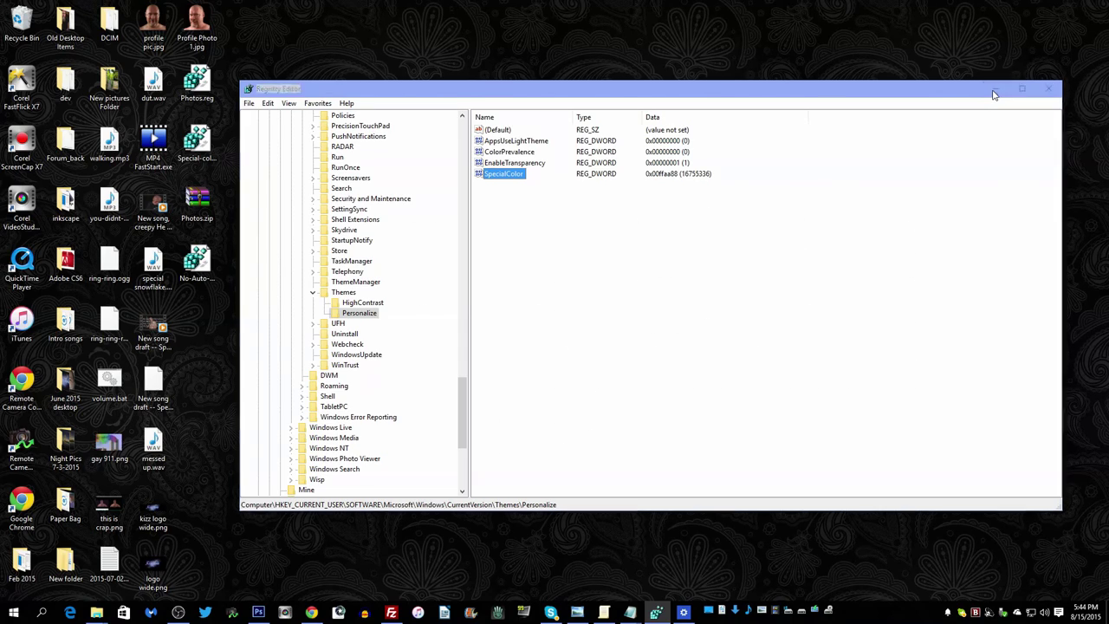
left_click_drag(702, 116, 661, 124)
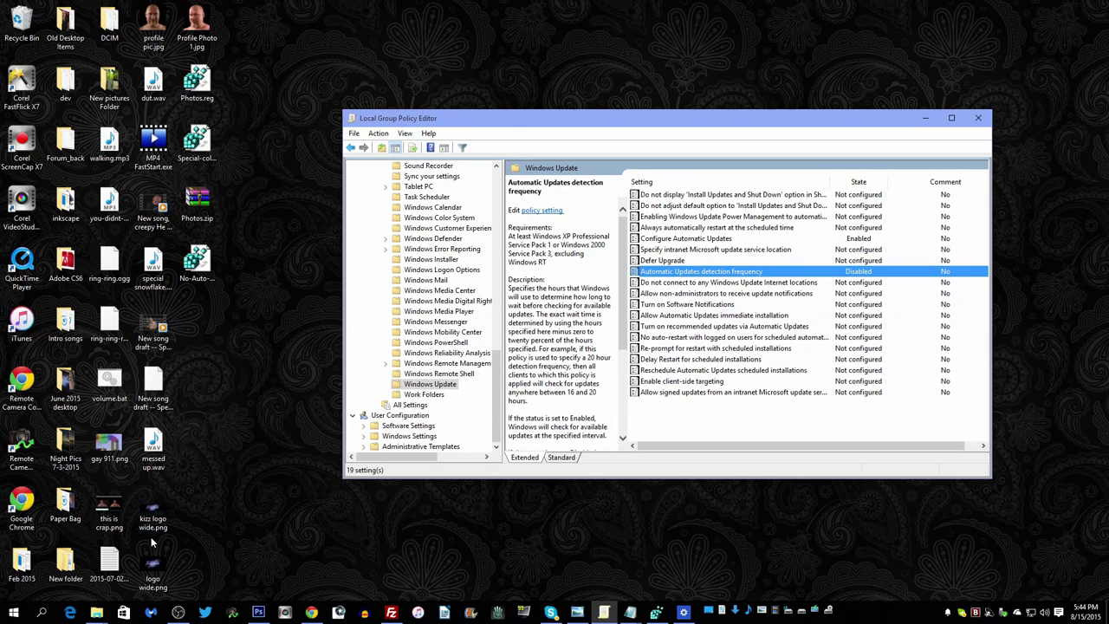
Open logo wide.png from the desktop in Windows Photo Viewer and reposition its window
double_click(150, 564)
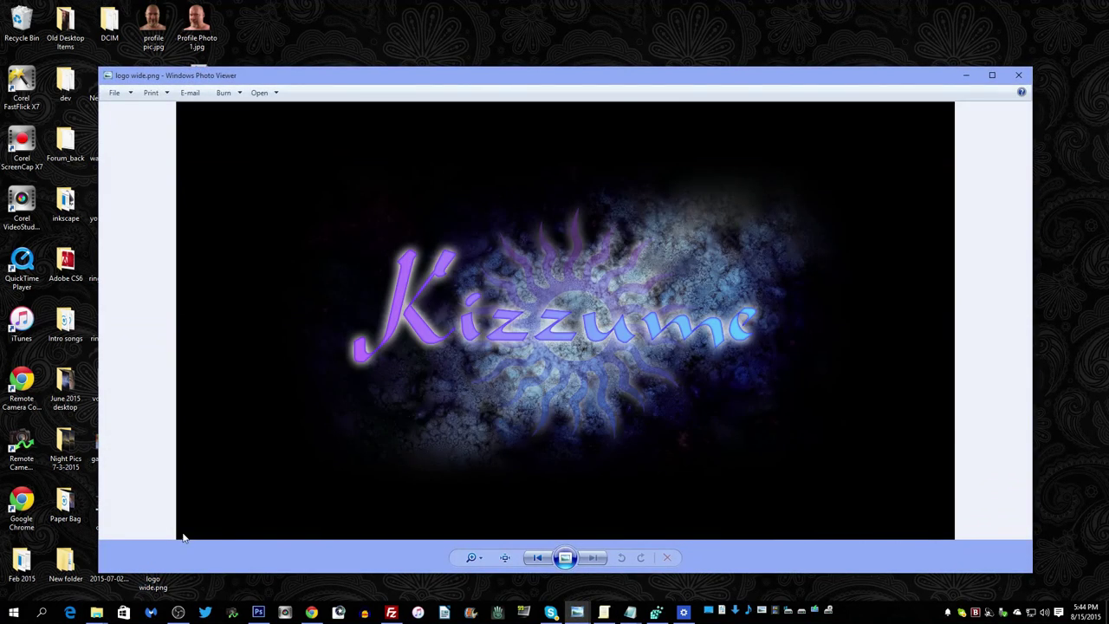
left_click_drag(519, 76, 535, 60)
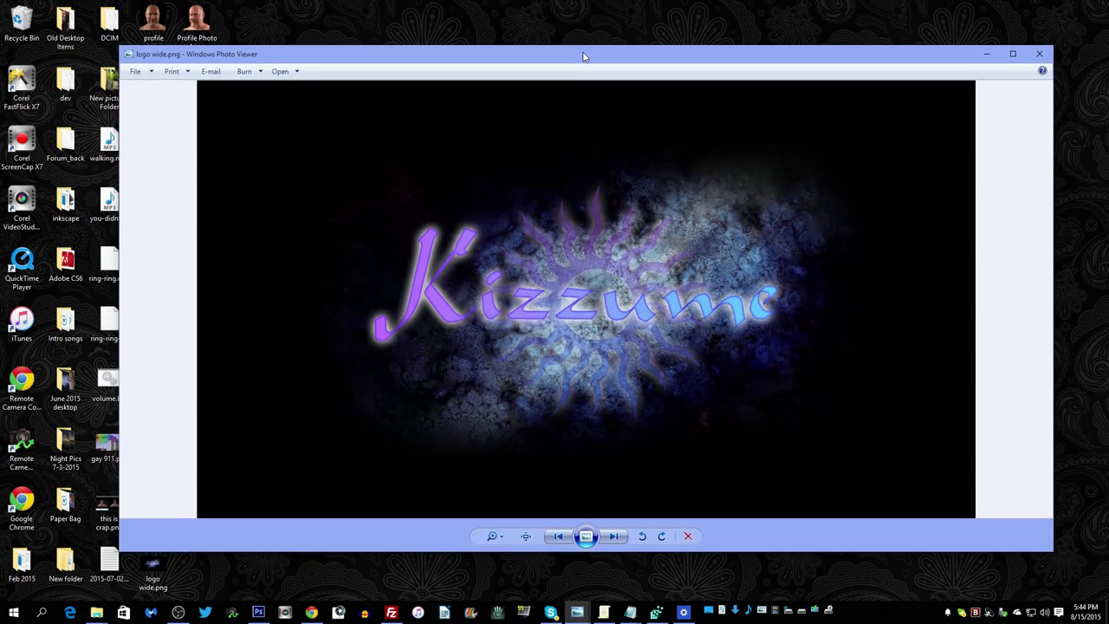
left_click_drag(580, 60, 561, 60)
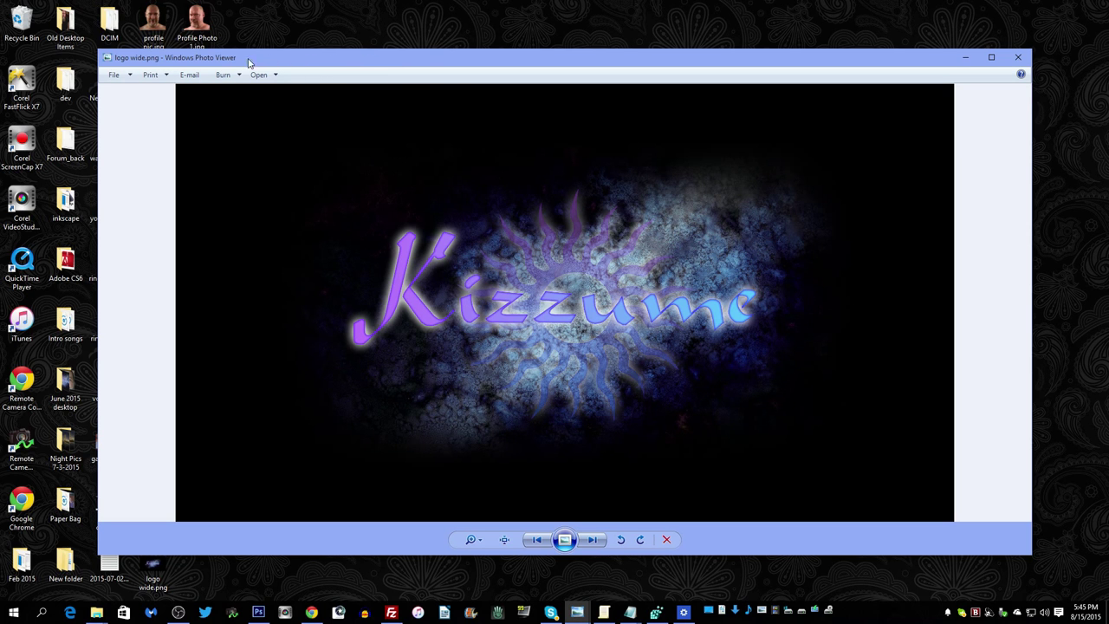
Minimize Photo Viewer and Group Policy Editor, briefly restore FileZilla, then minimize it too
left_click(965, 57)
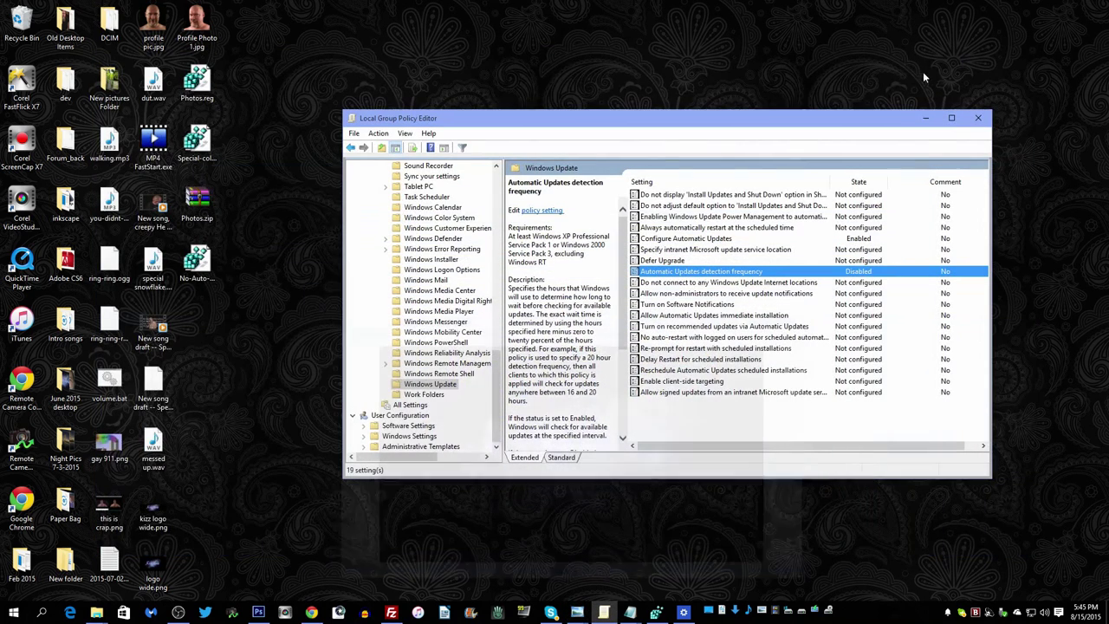
left_click(925, 118)
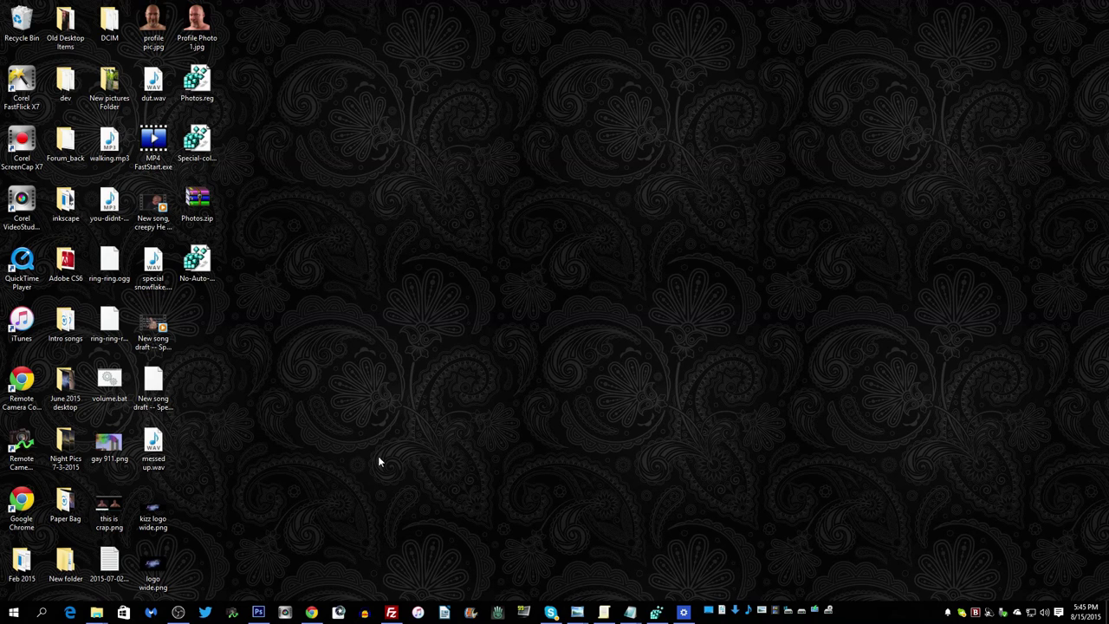
left_click(391, 613)
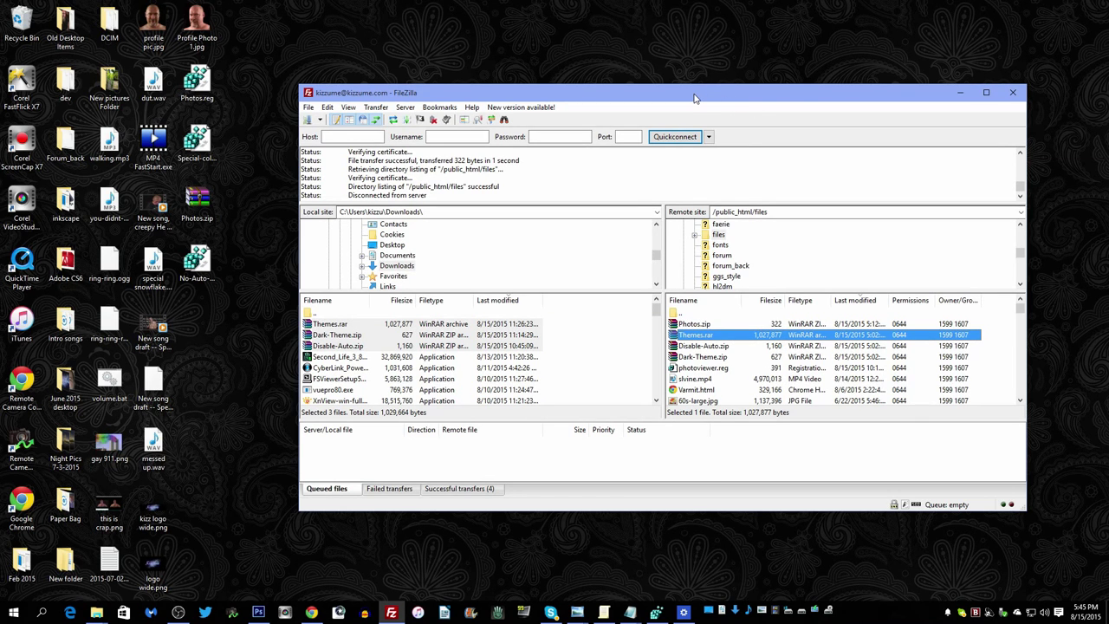
left_click_drag(692, 98, 686, 95)
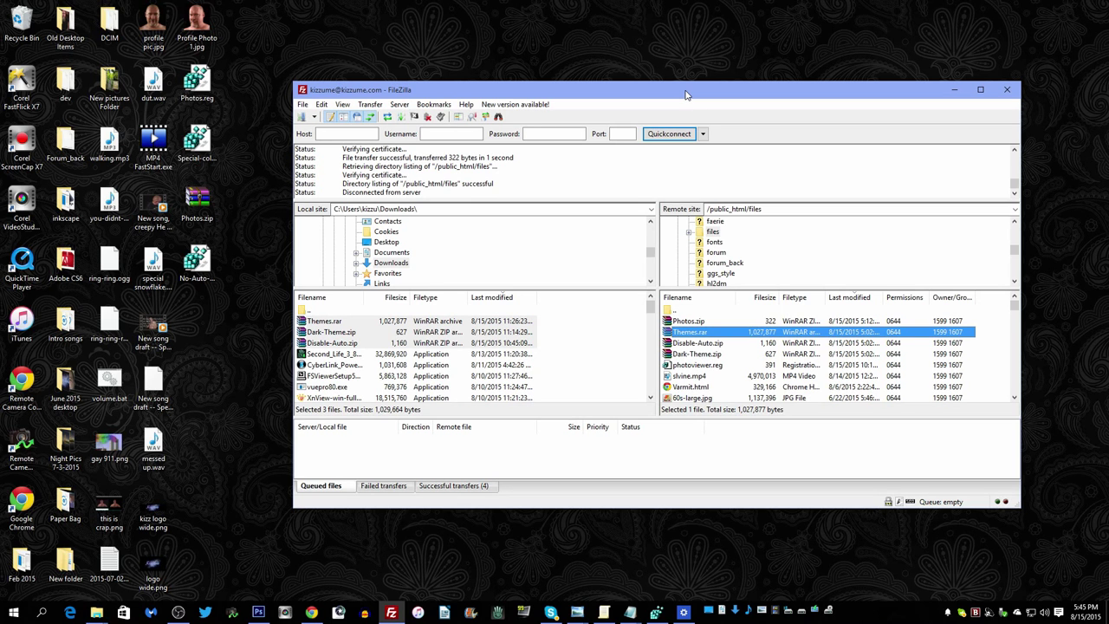
left_click_drag(684, 94, 680, 99)
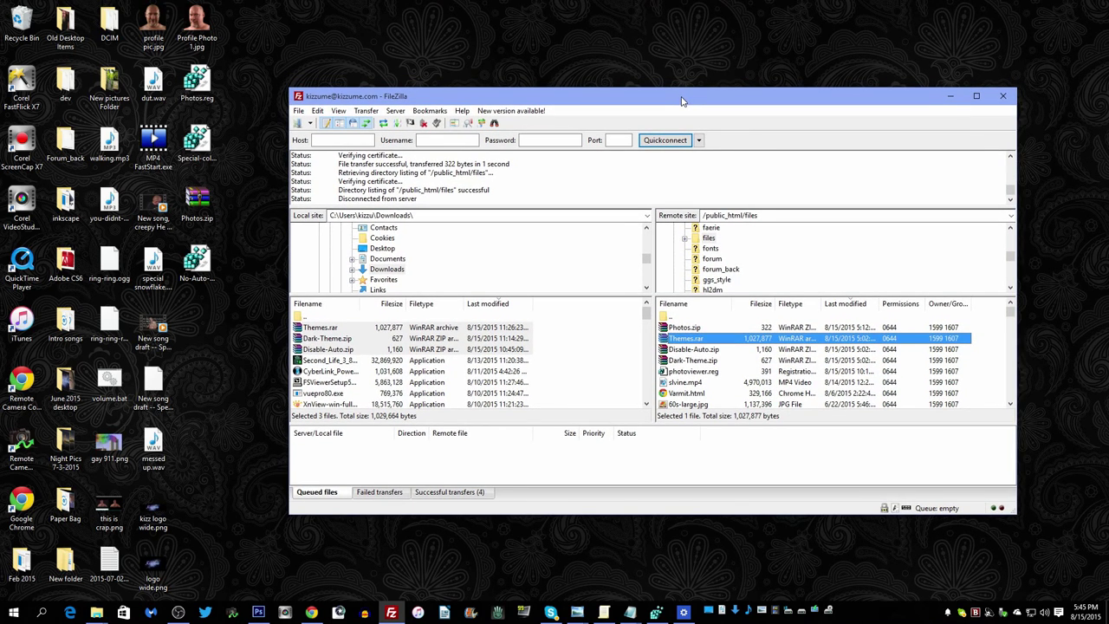
left_click(950, 101)
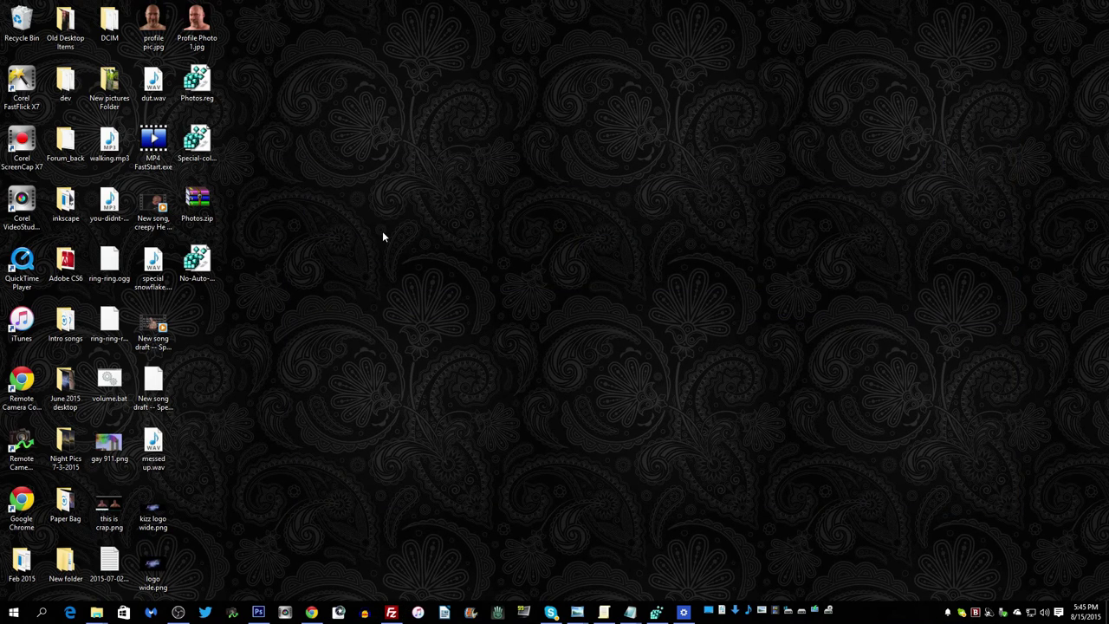
double_click(154, 570)
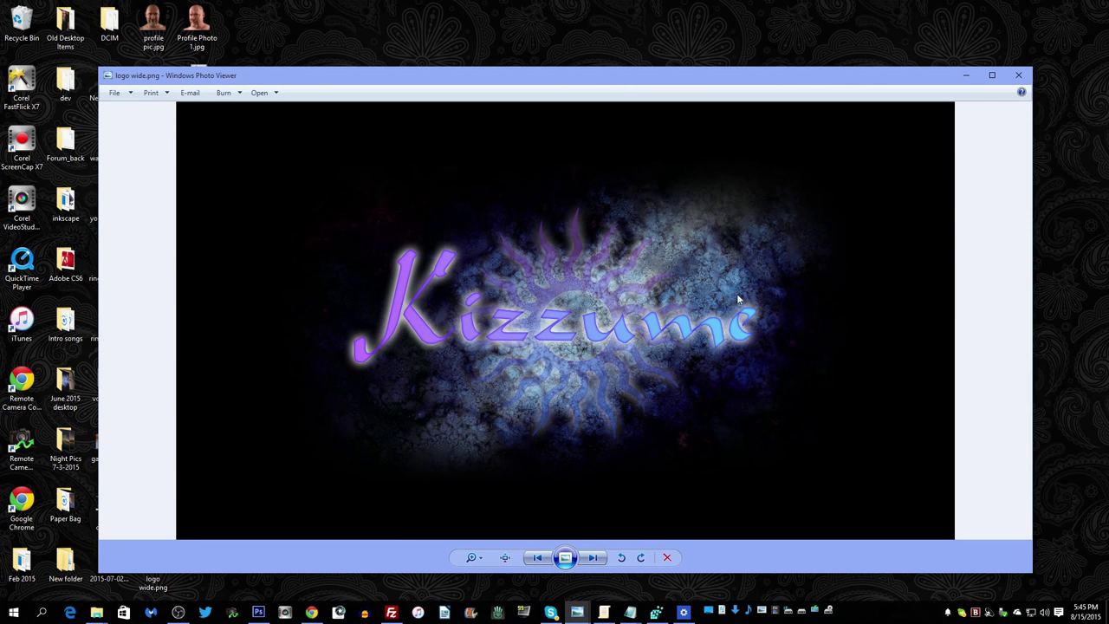
left_click(1020, 76)
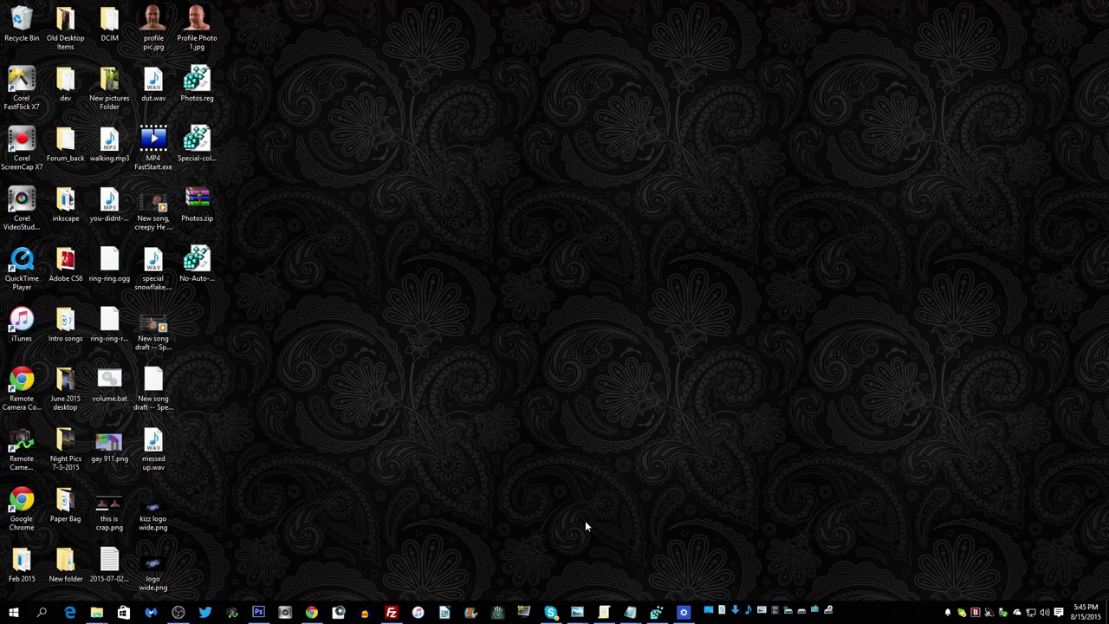
Restore the Group Policy Editor, typing gpedit.msc into Run but cancelling it
left_click(604, 612)
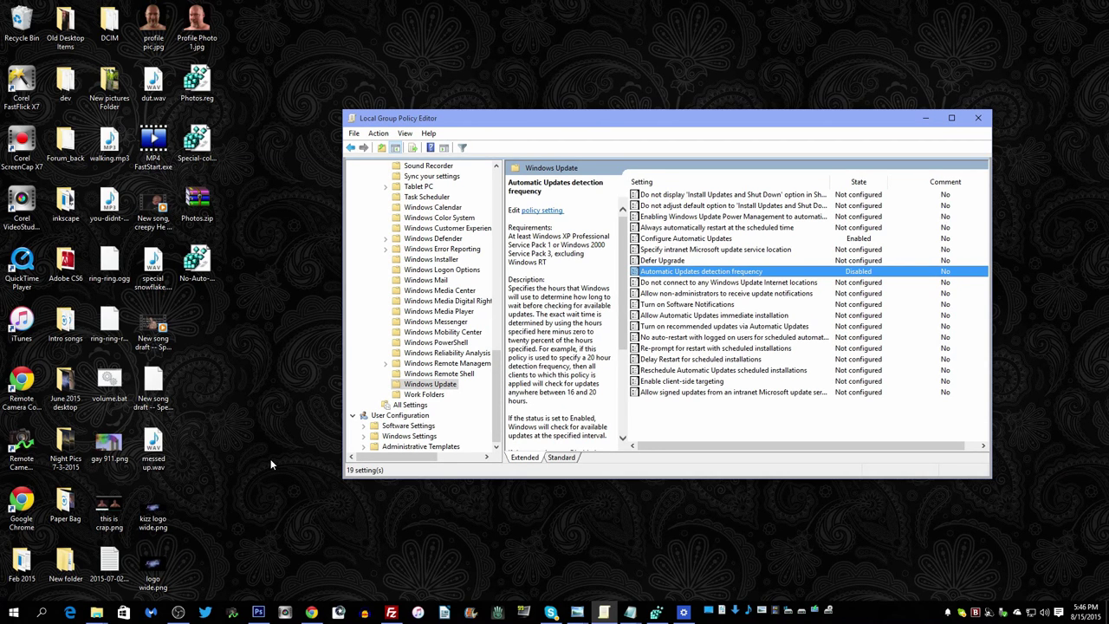
key("super+r")
type("gp")
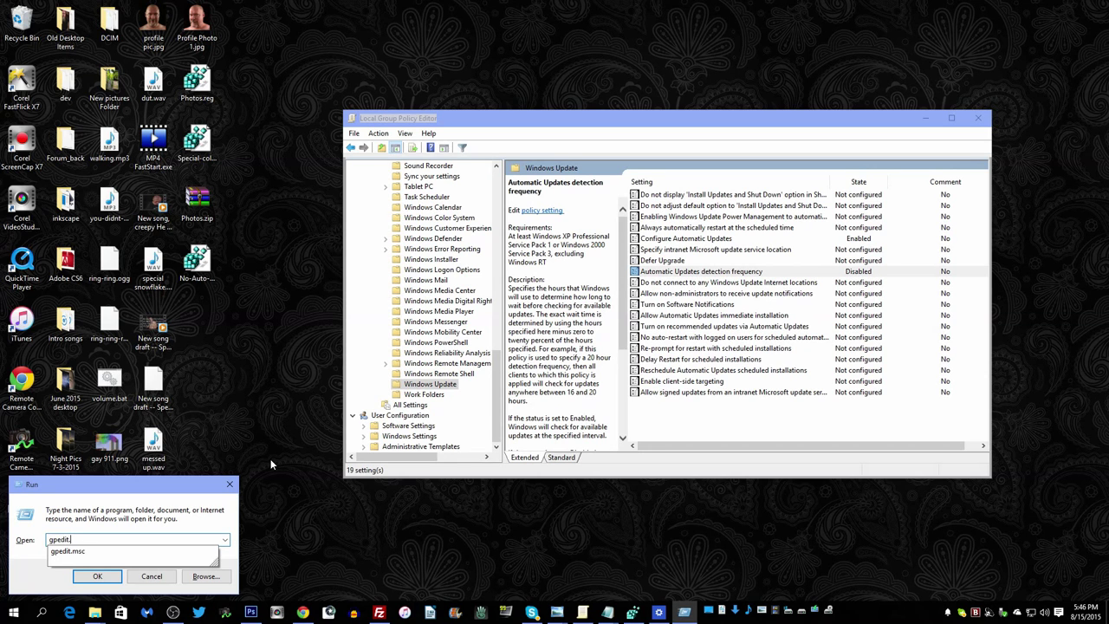
type("edit.msc")
left_click_drag(141, 488, 223, 324)
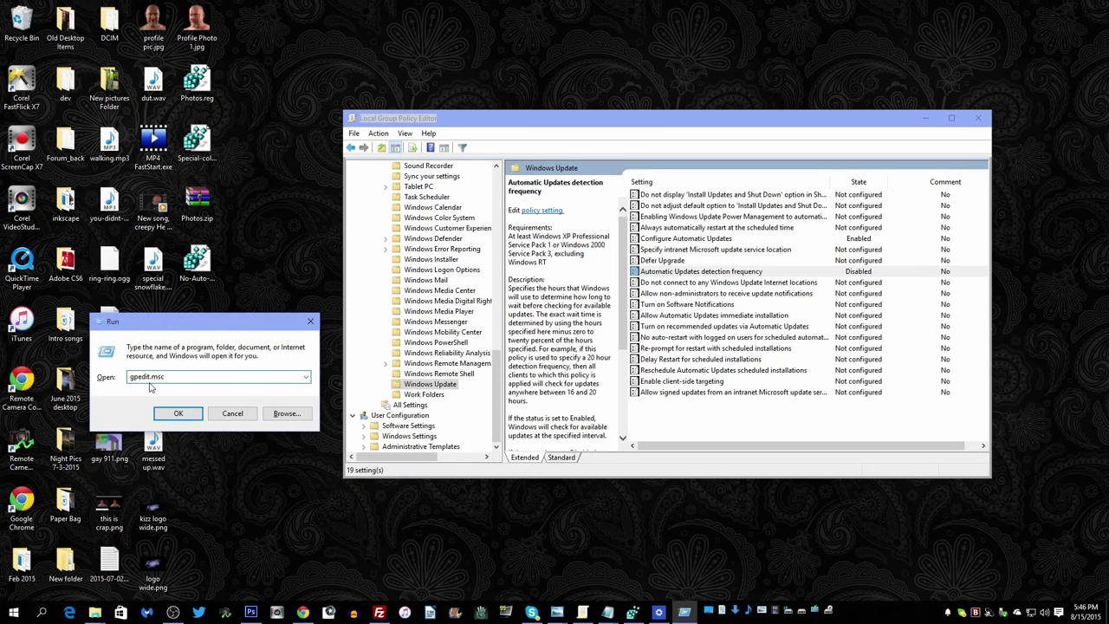
left_click(232, 413)
left_click_drag(664, 122, 667, 118)
Scroll the policy tree and select Windows Update, showing Configure Automatic Updates enabled
left_click_drag(500, 394, 499, 201)
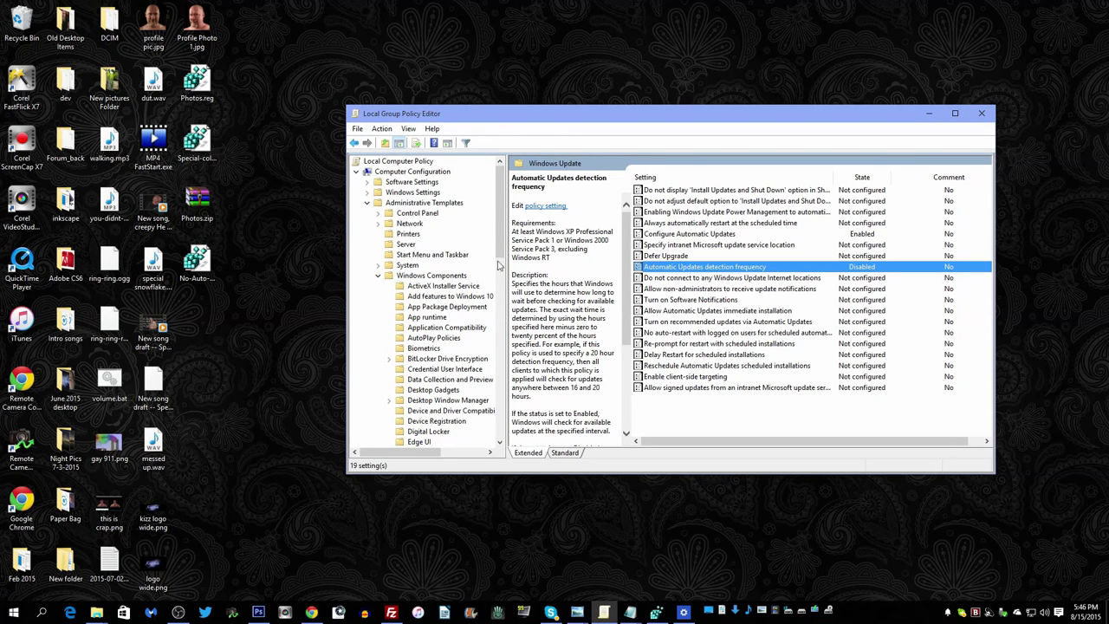
left_click_drag(503, 238, 501, 416)
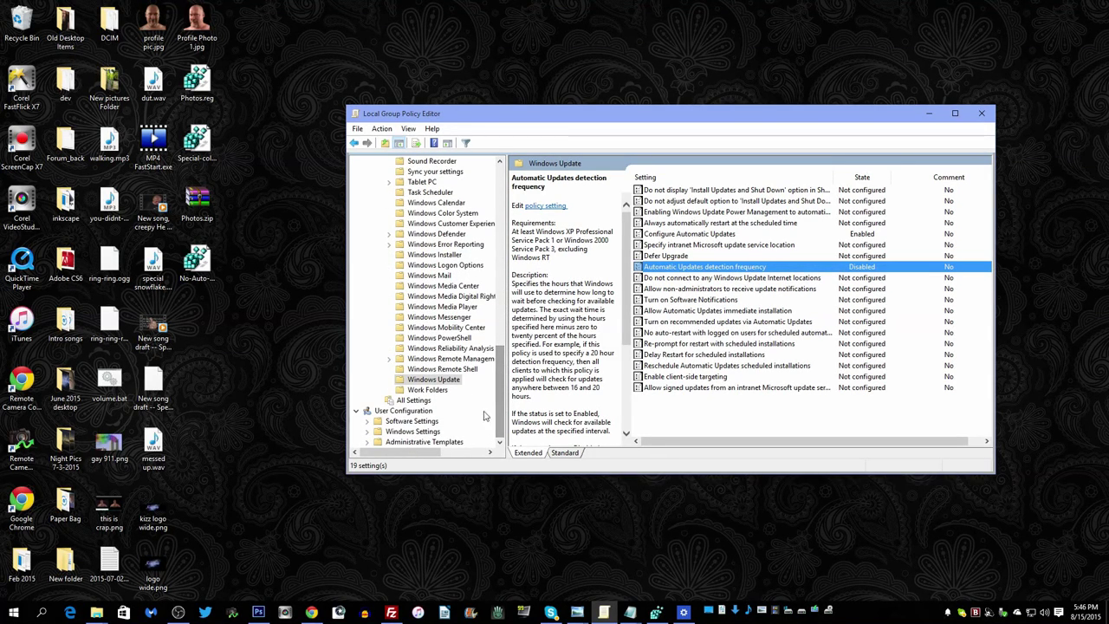
left_click(405, 383)
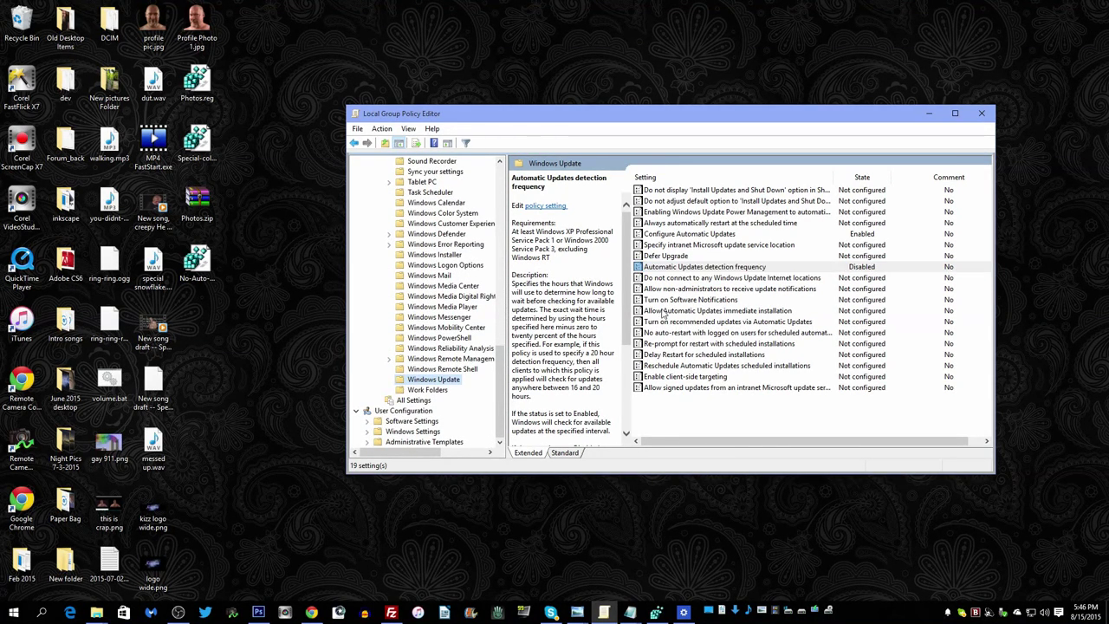
double_click(638, 267)
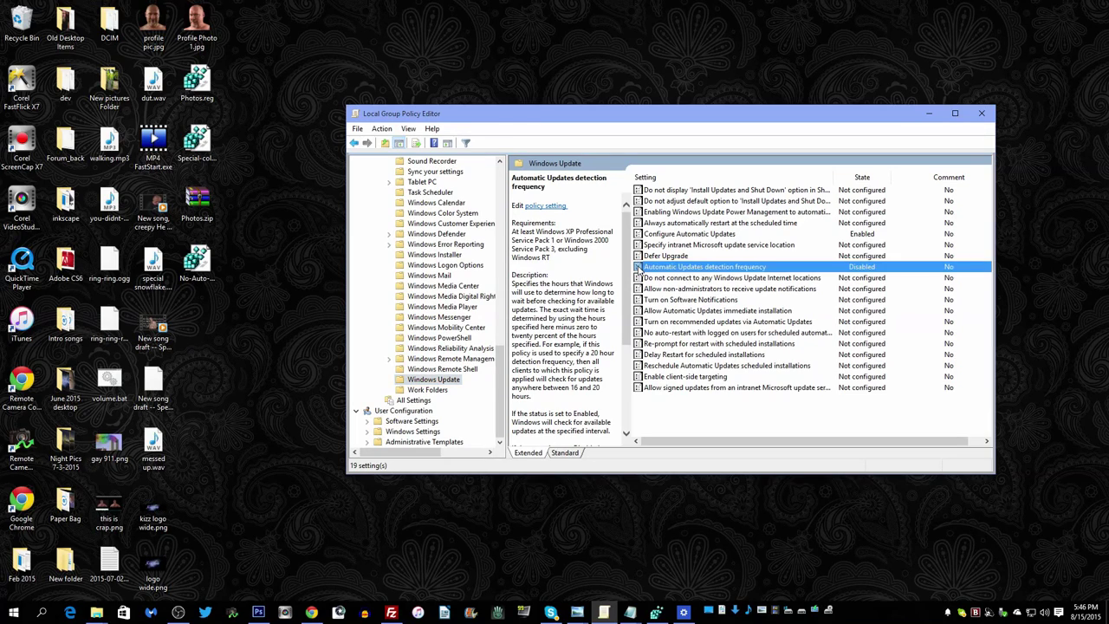
left_click_drag(314, 90, 586, 145)
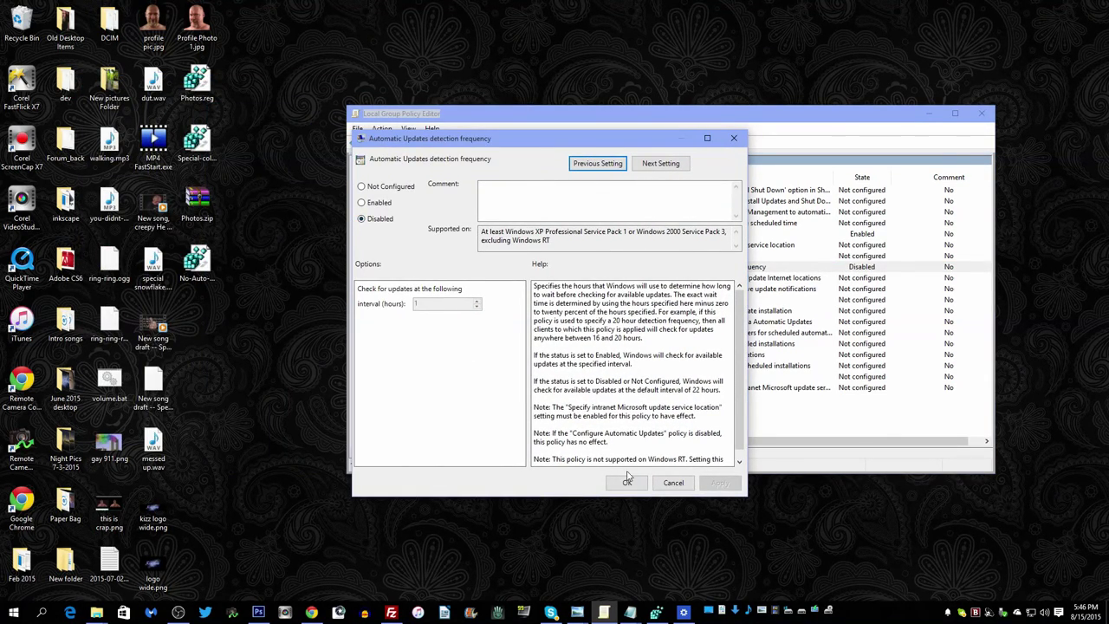
left_click(731, 139)
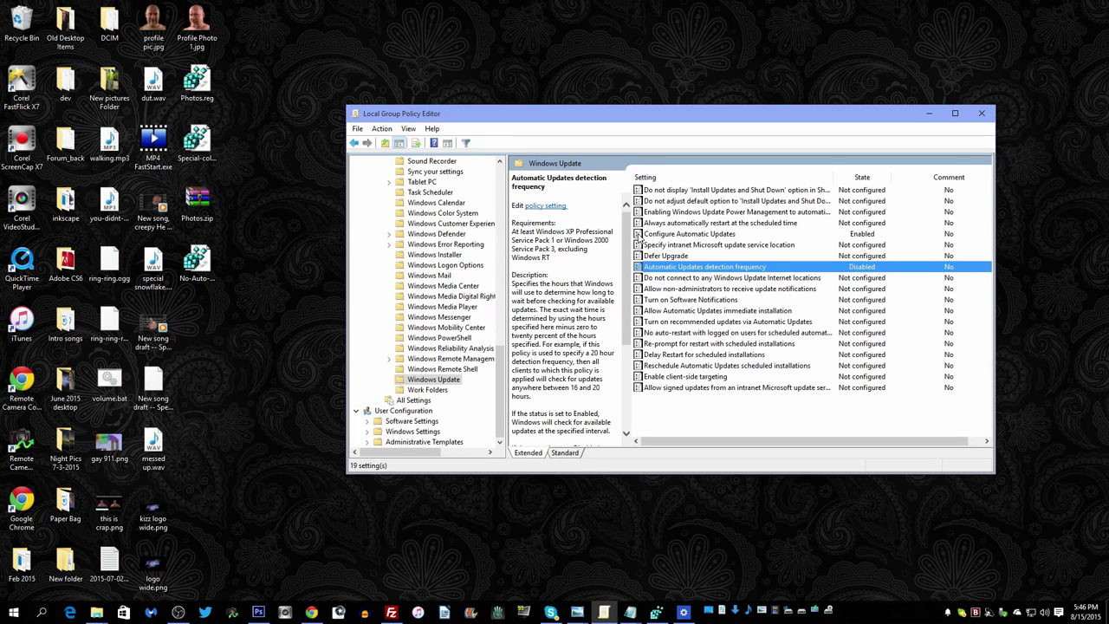
left_click(640, 234)
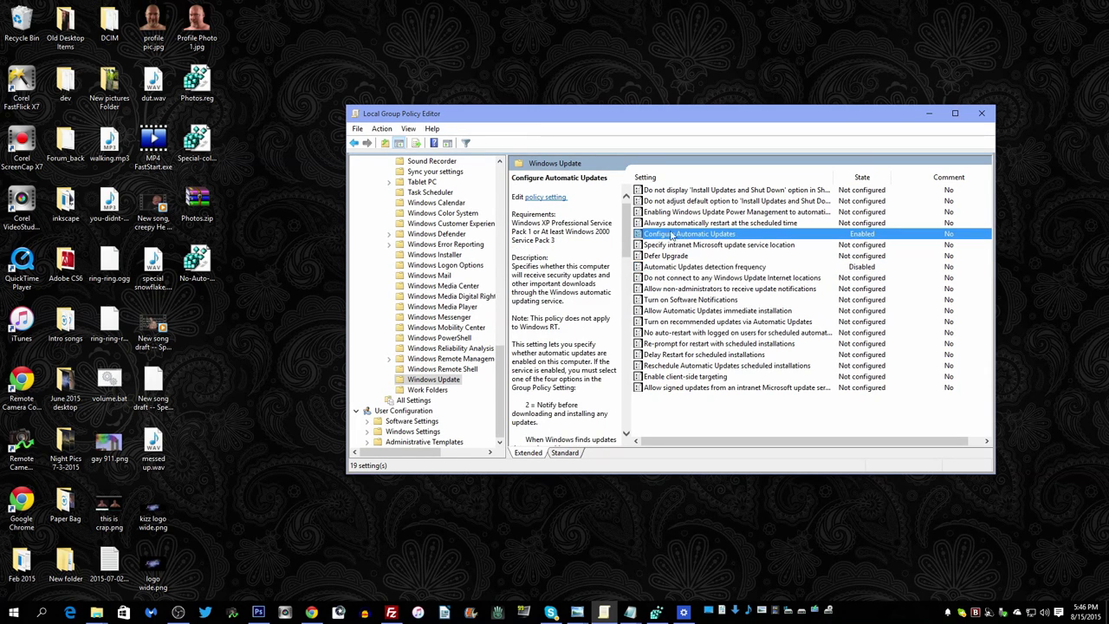
double_click(639, 235)
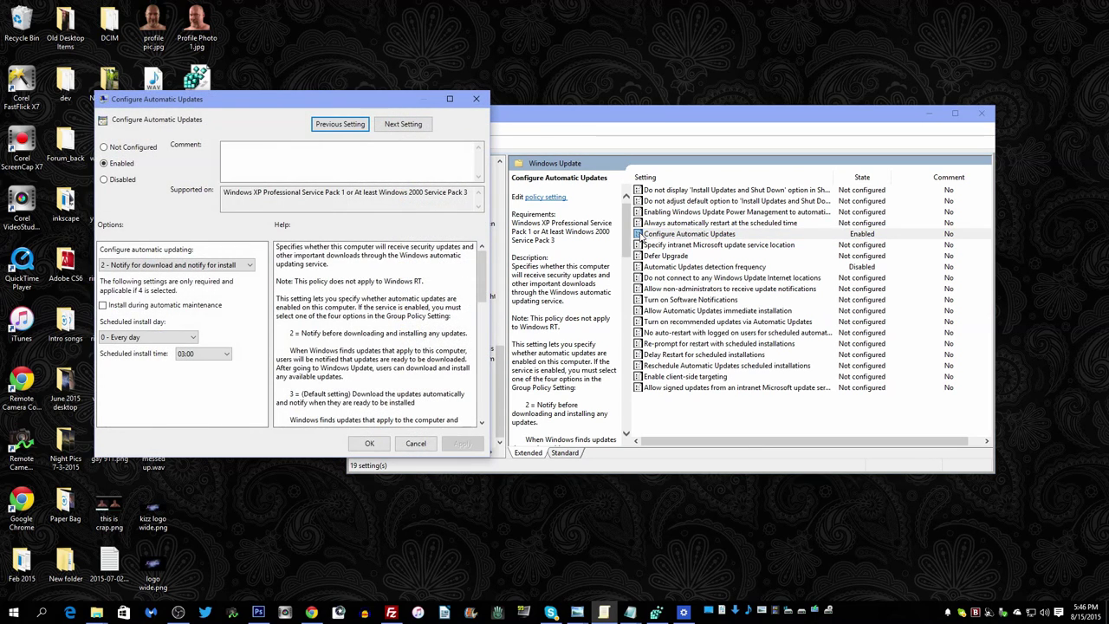
left_click_drag(253, 104, 394, 124)
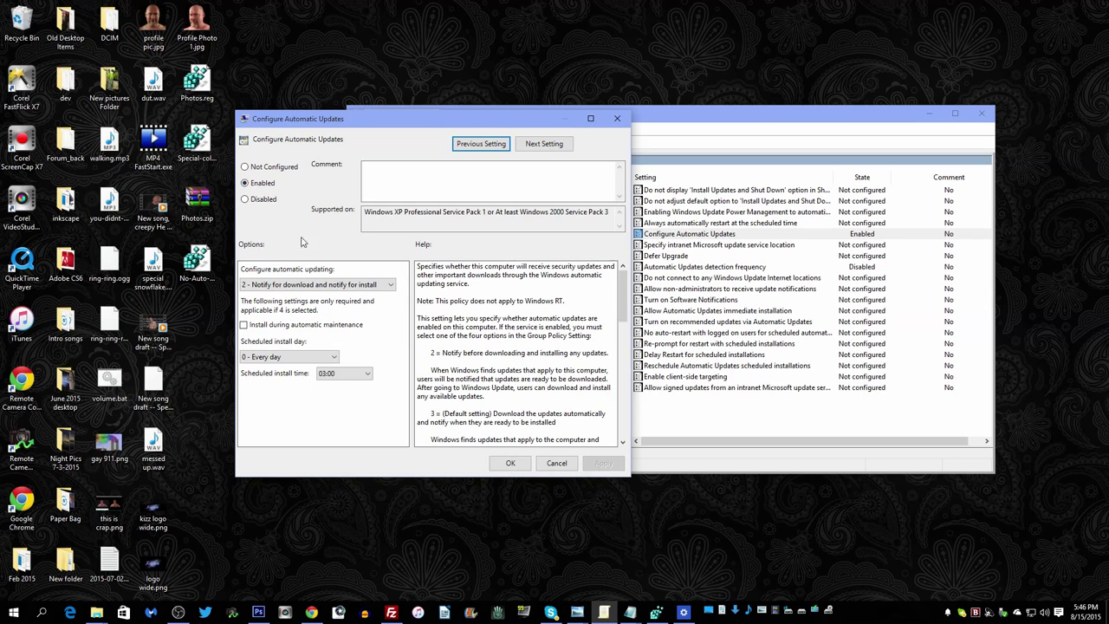
left_click(392, 289)
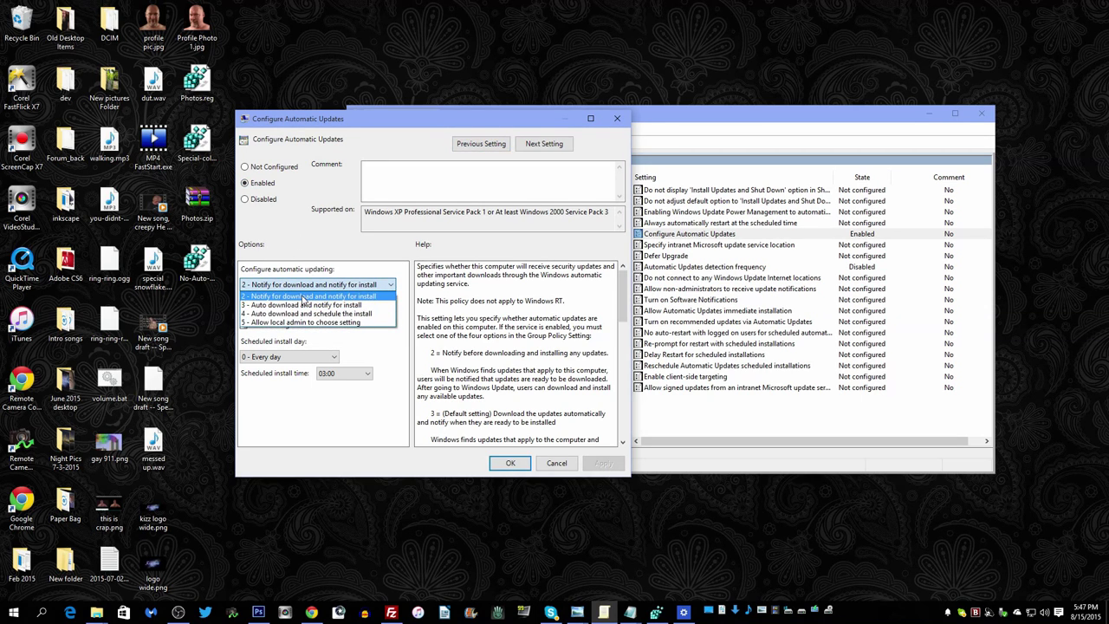
left_click(334, 250)
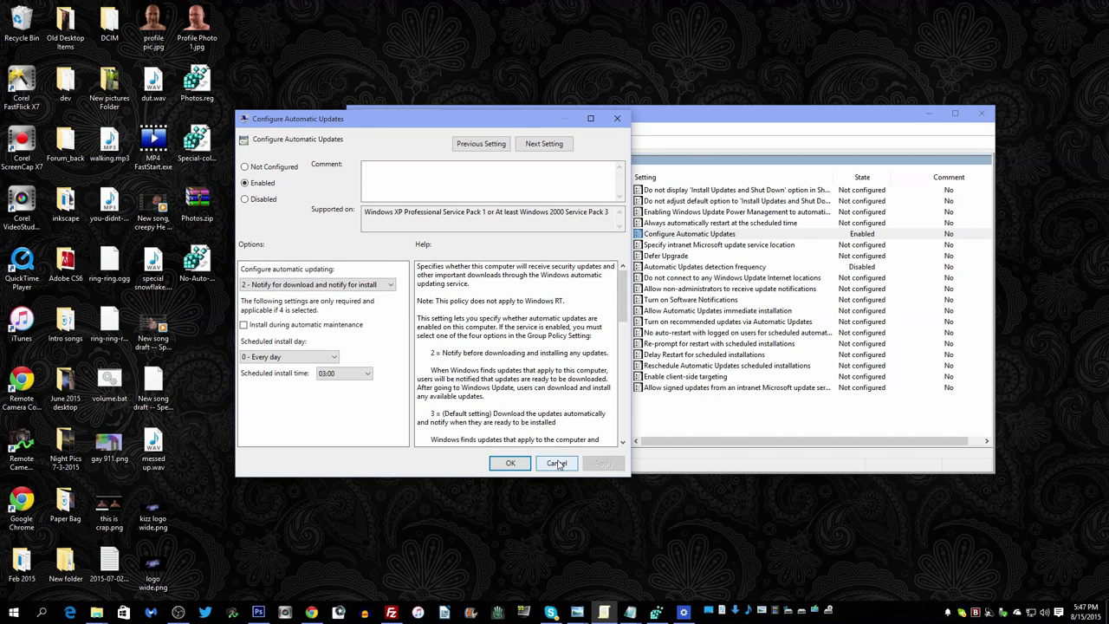
left_click(557, 464)
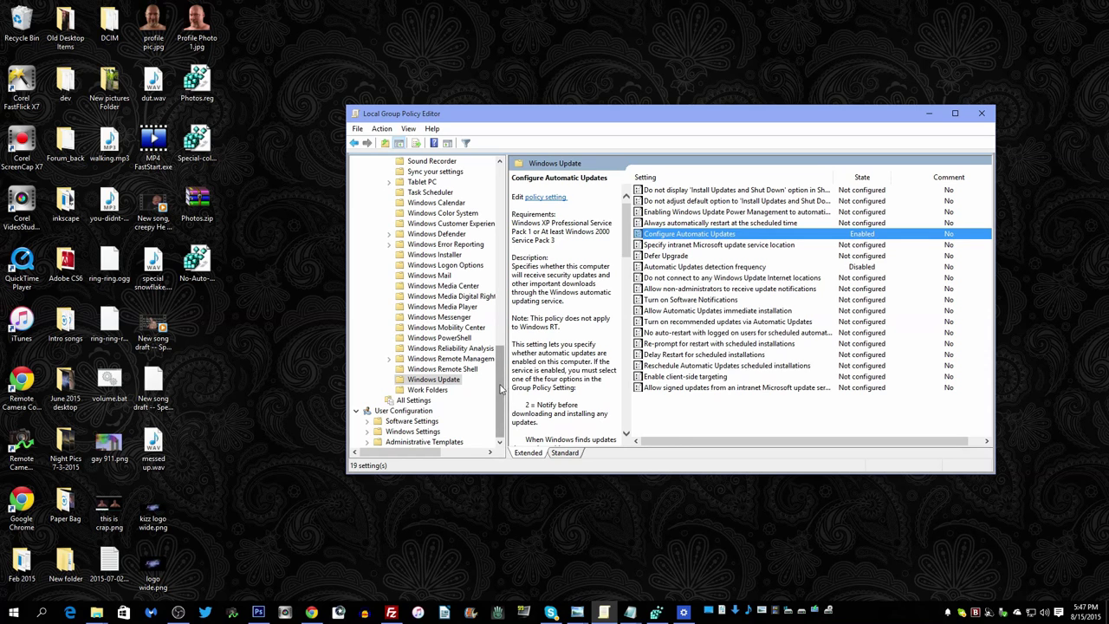
left_click_drag(501, 389, 501, 173)
left_click(377, 326)
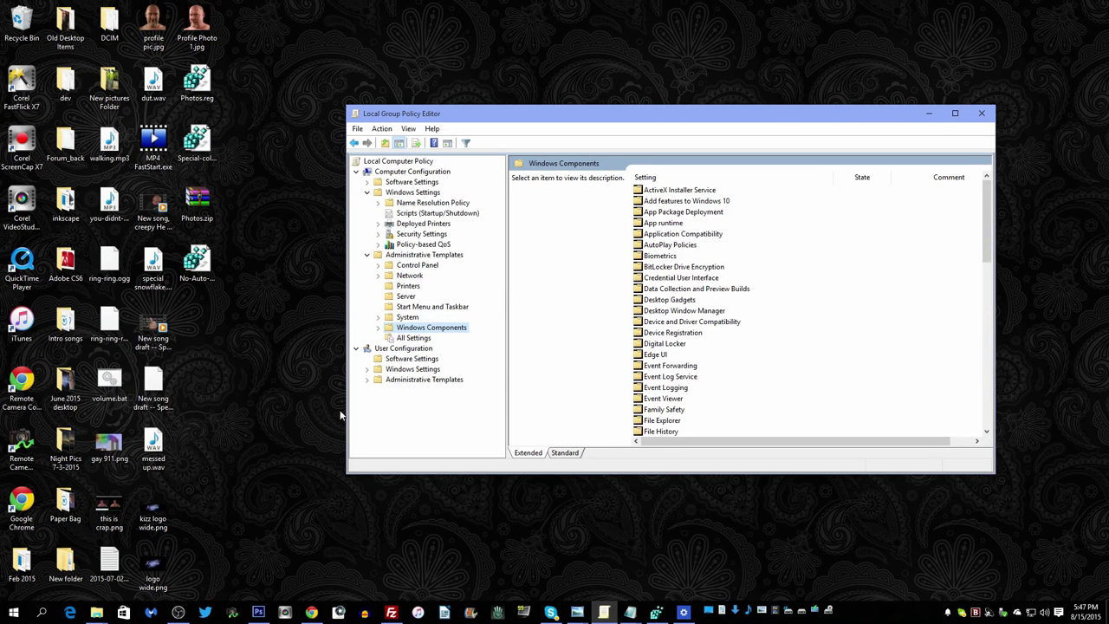
Find the Allow Cortana policy under Windows Components > Search and open its settings
left_click(42, 612)
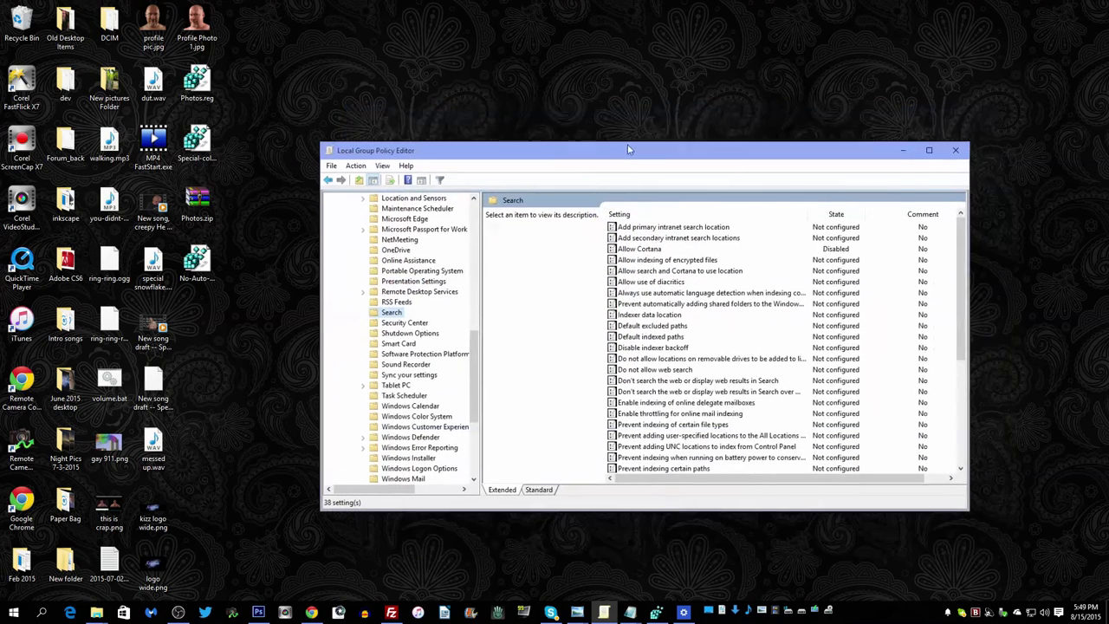
left_click_drag(602, 107, 651, 103)
left_click_drag(489, 297, 490, 172)
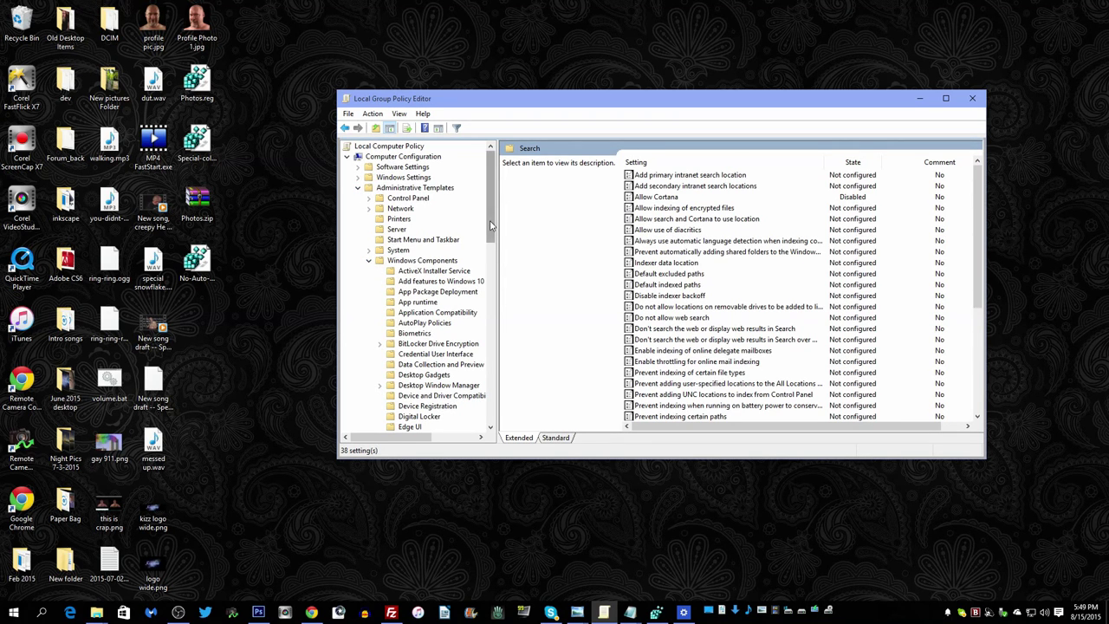
left_click_drag(491, 225, 490, 341)
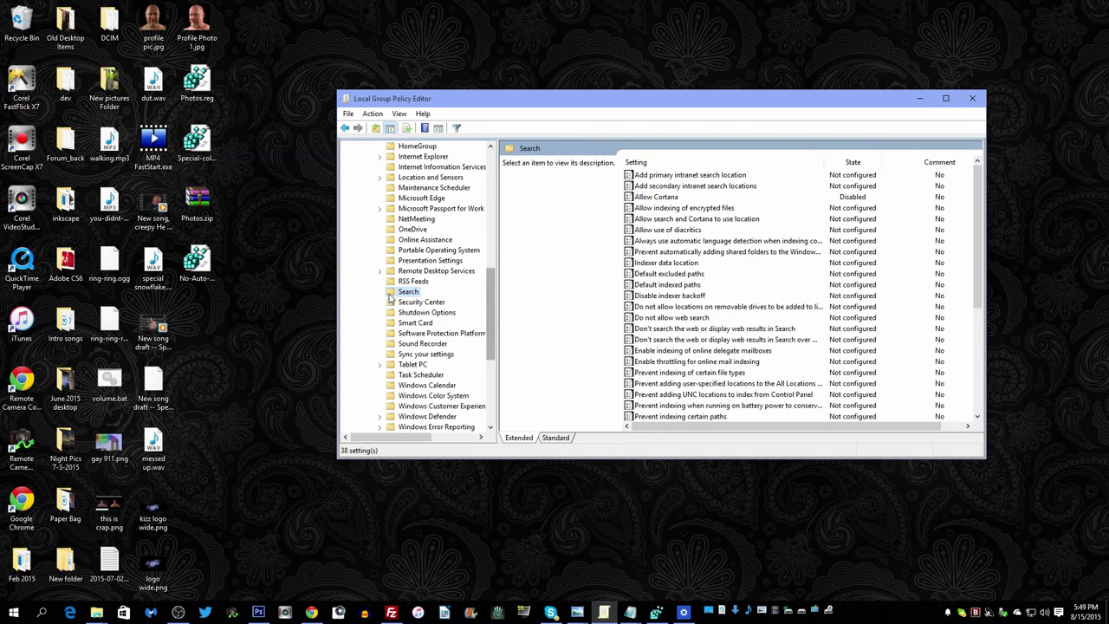
left_click(629, 197)
left_click(630, 197)
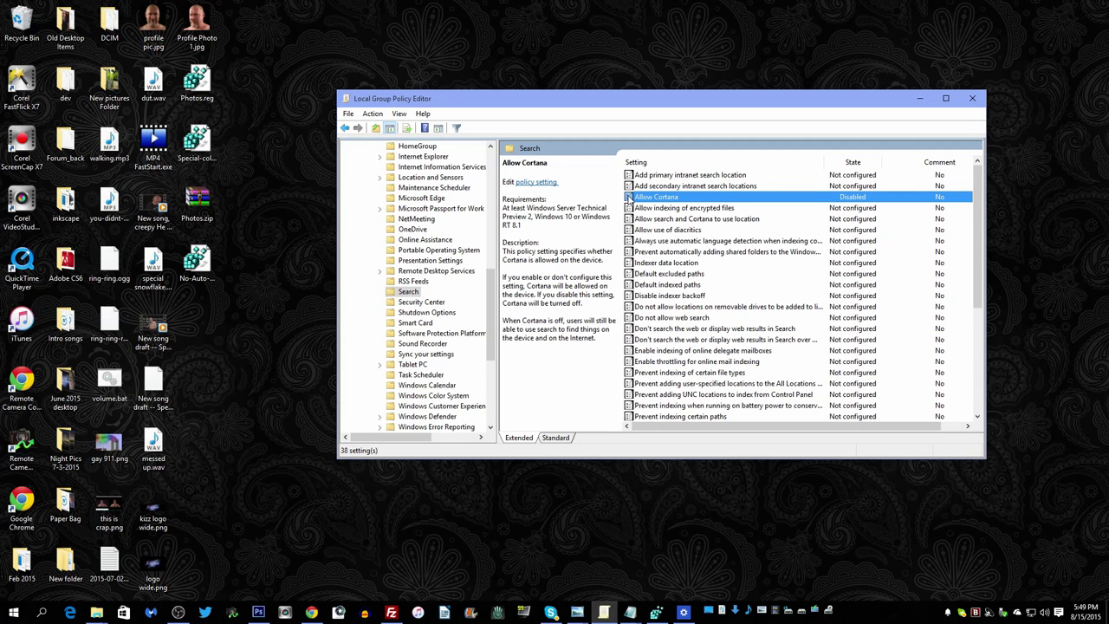
double_click(629, 198)
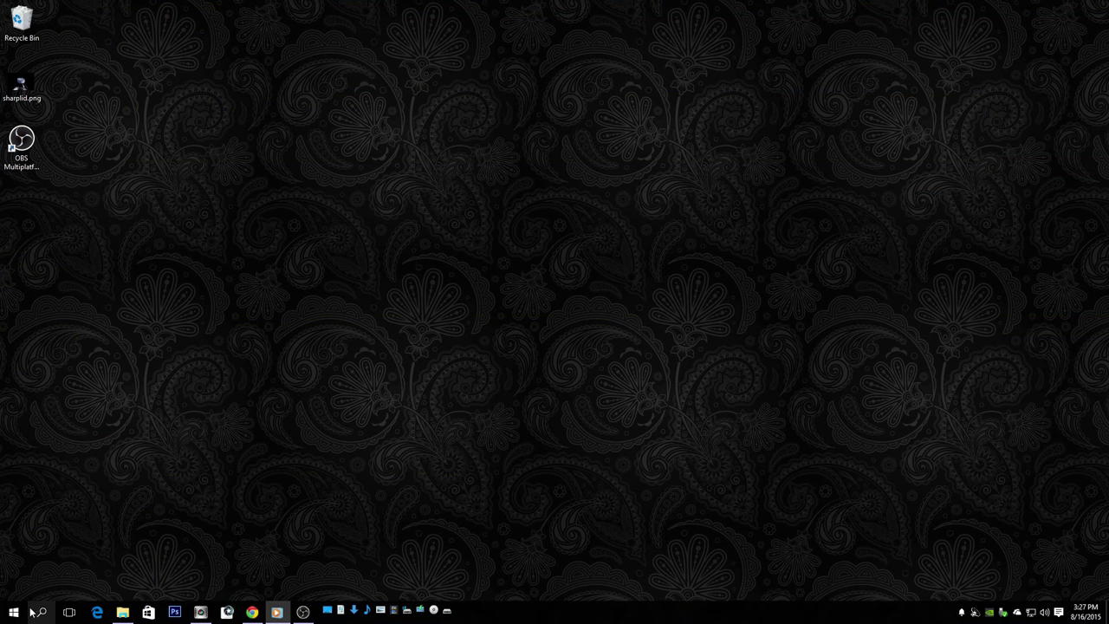
Check Cortana's settings page from the search panel, toggling web results on and back off
left_click(40, 610)
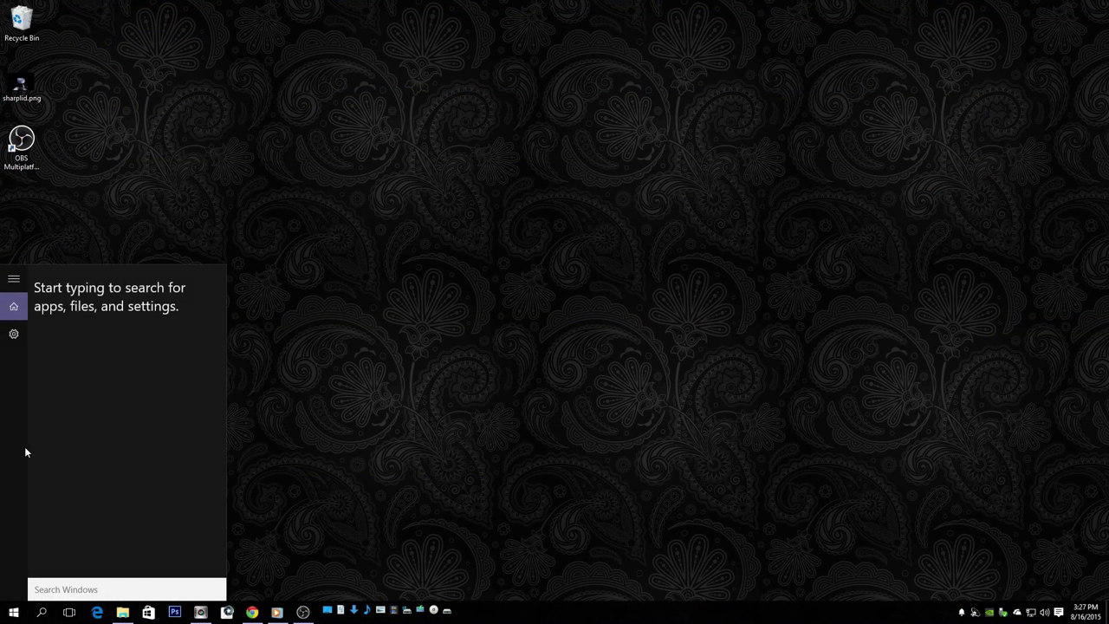
left_click(14, 336)
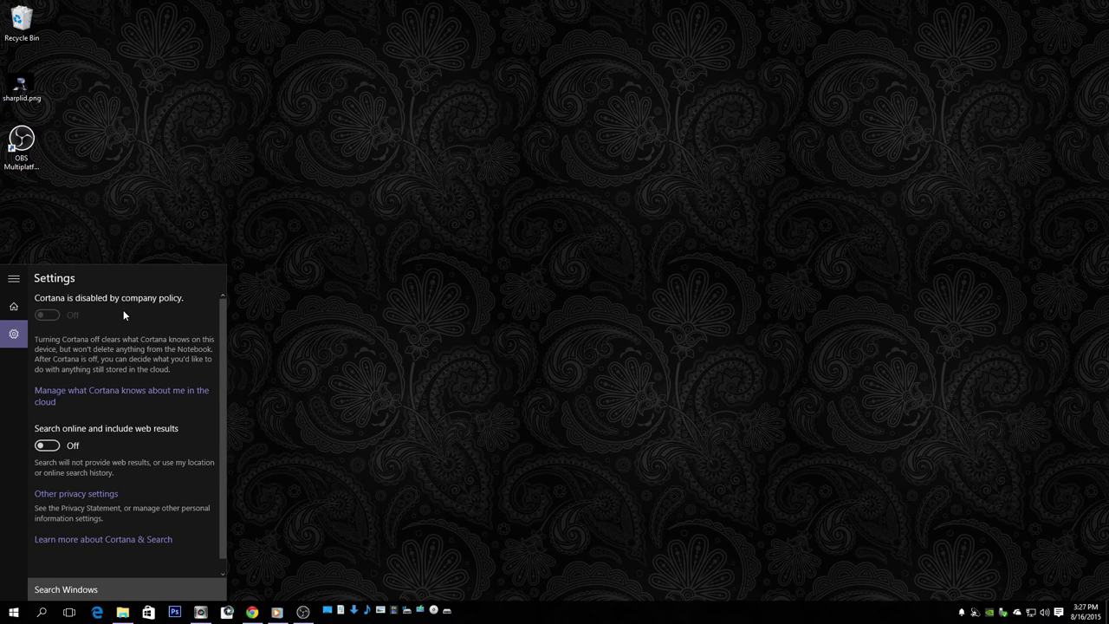
left_click(47, 445)
left_click(48, 445)
scroll(216, 403, "down", 1)
scroll(217, 396, "up", 1)
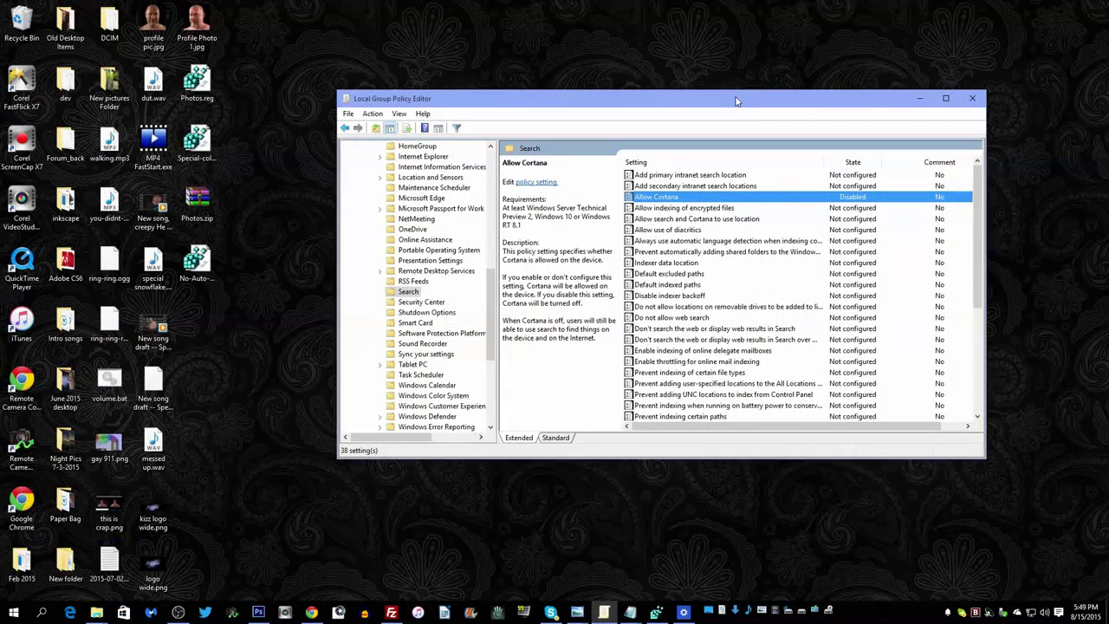
left_click_drag(736, 102, 769, 128)
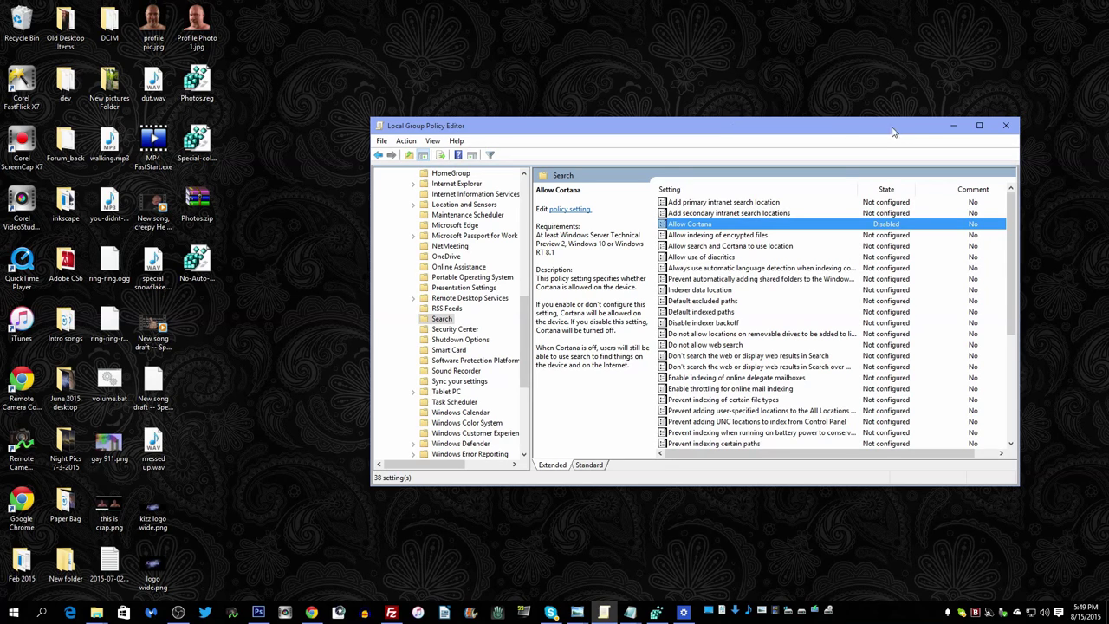
Minimize the policy editor, select Dark-Theme.zip in FileZilla's server list, then minimize FileZilla
left_click(952, 125)
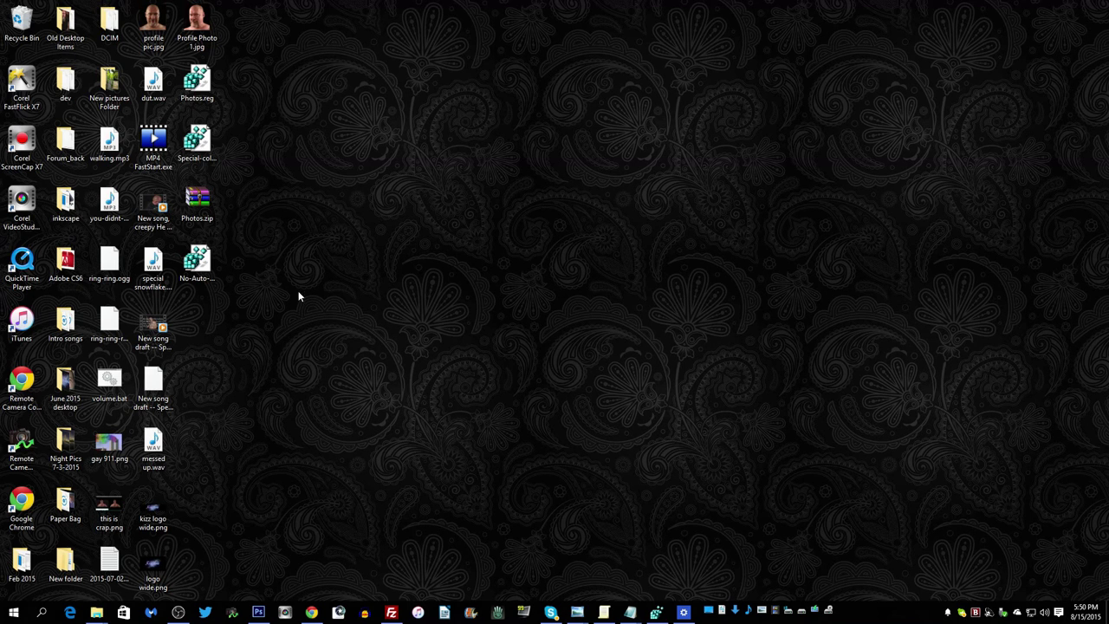
left_click(392, 609)
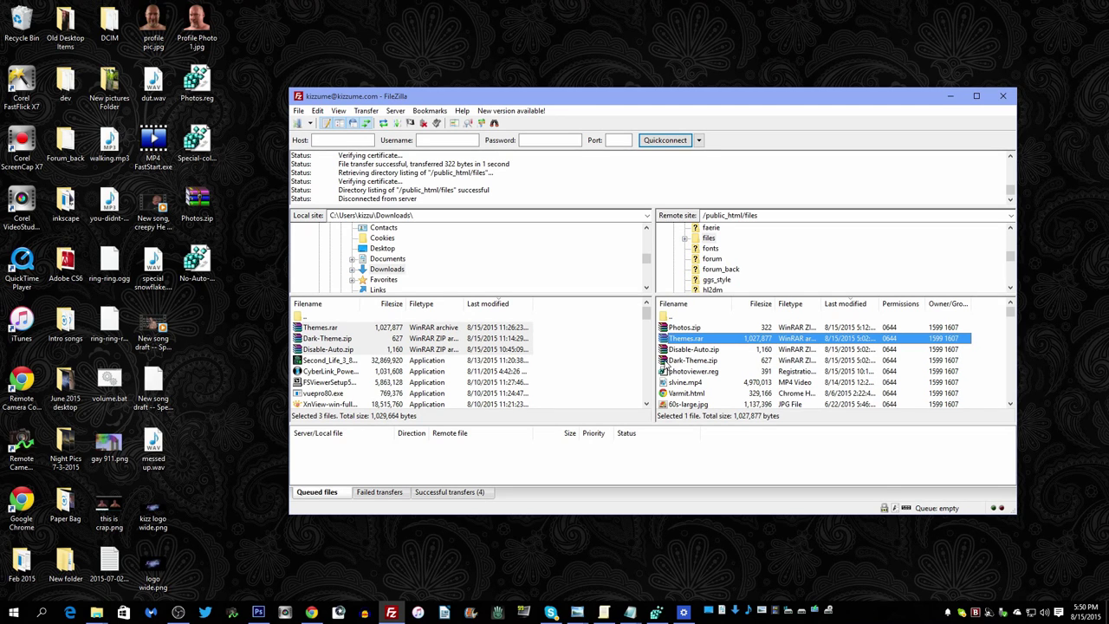
left_click(664, 362)
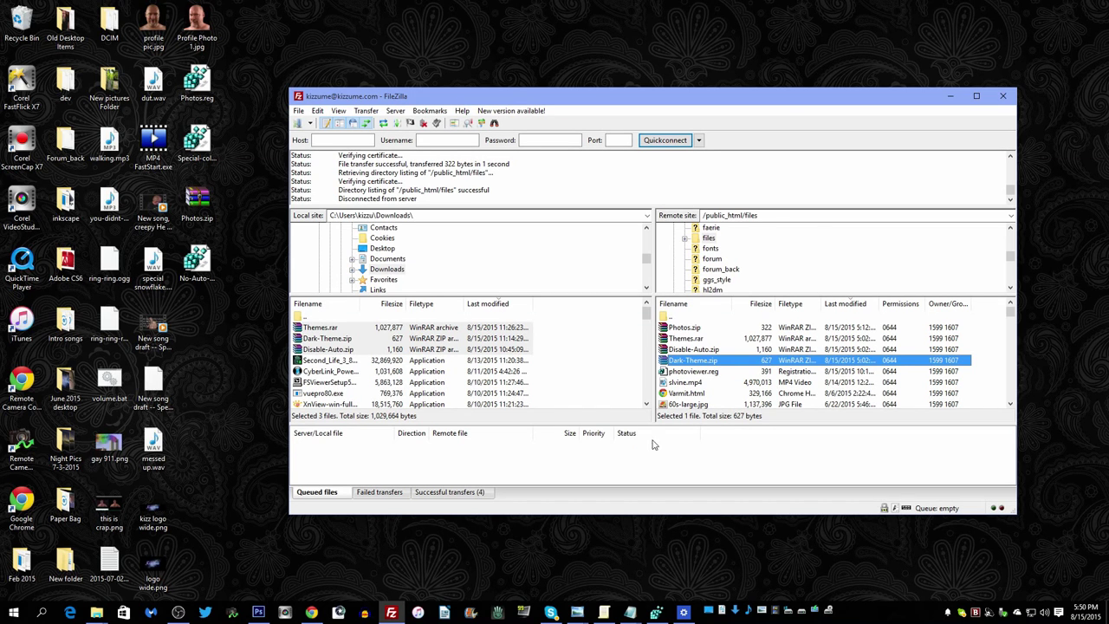
left_click(950, 97)
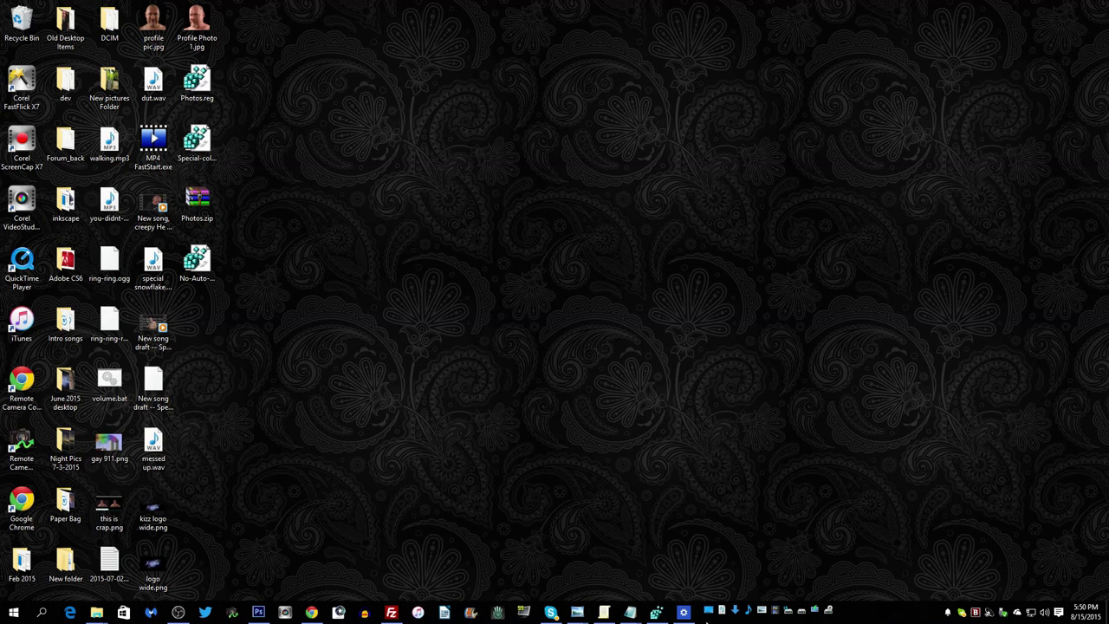
left_click(683, 611)
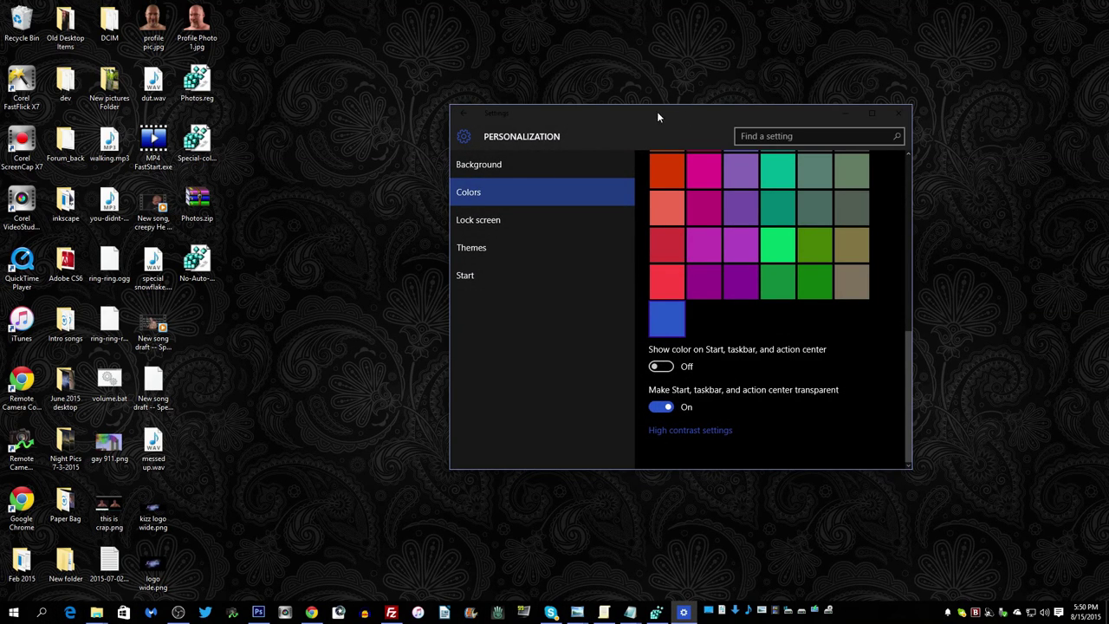
left_click_drag(656, 111, 671, 99)
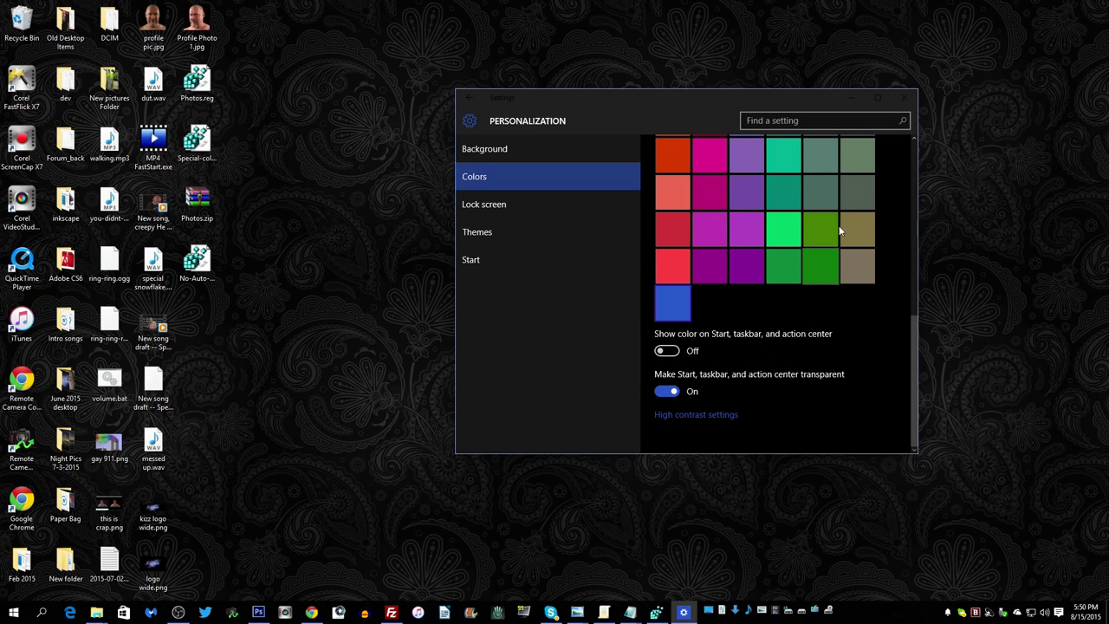
left_click(852, 98)
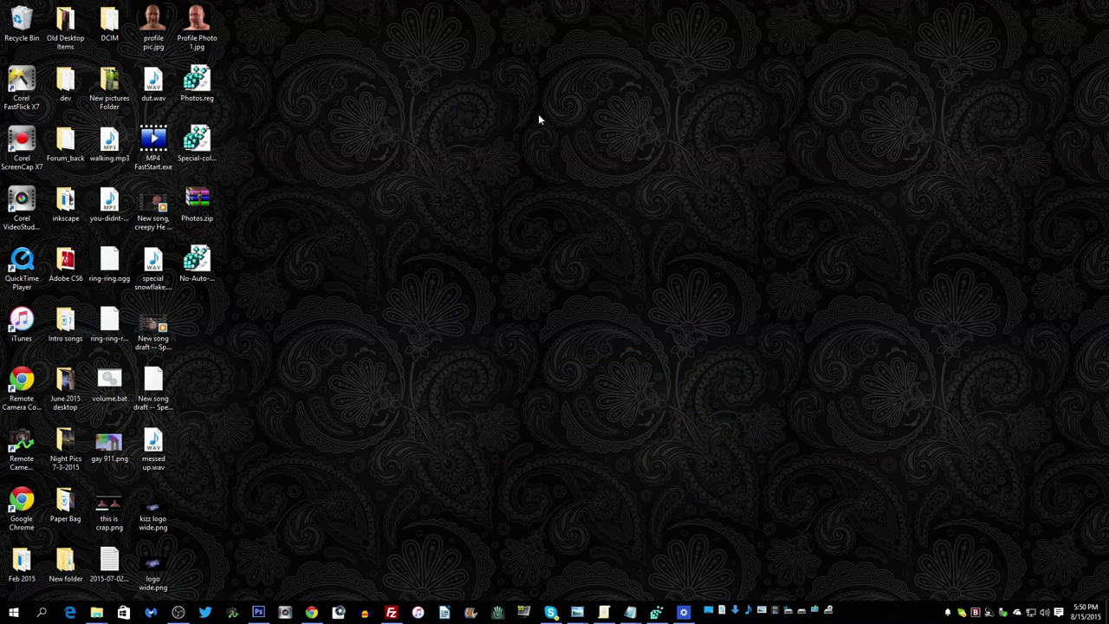
left_click(682, 611)
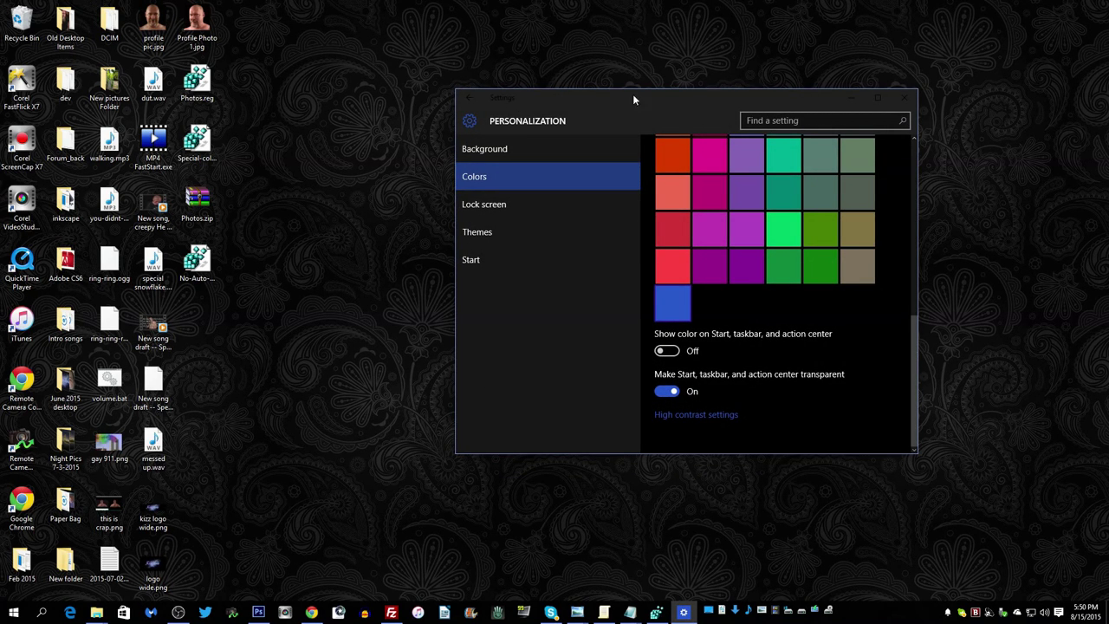
left_click_drag(741, 99, 786, 131)
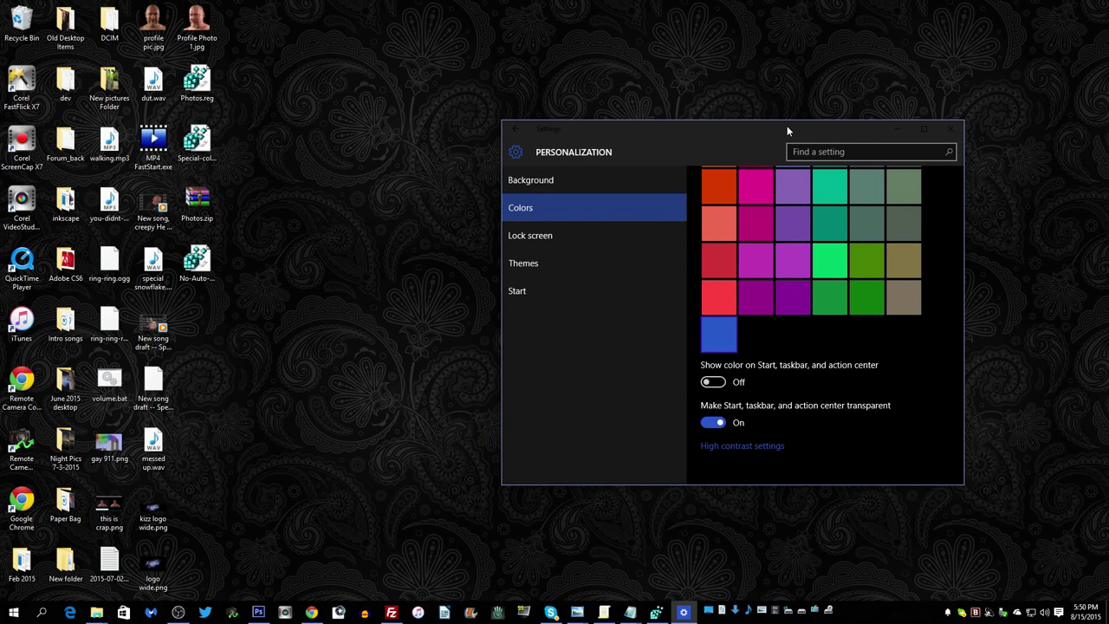
left_click(686, 613)
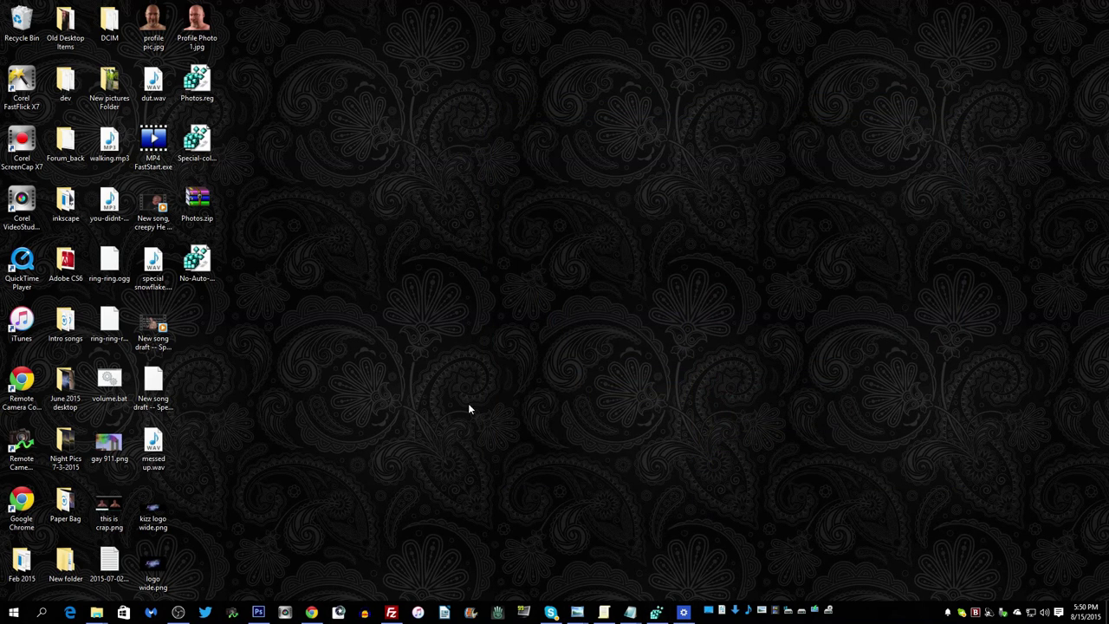